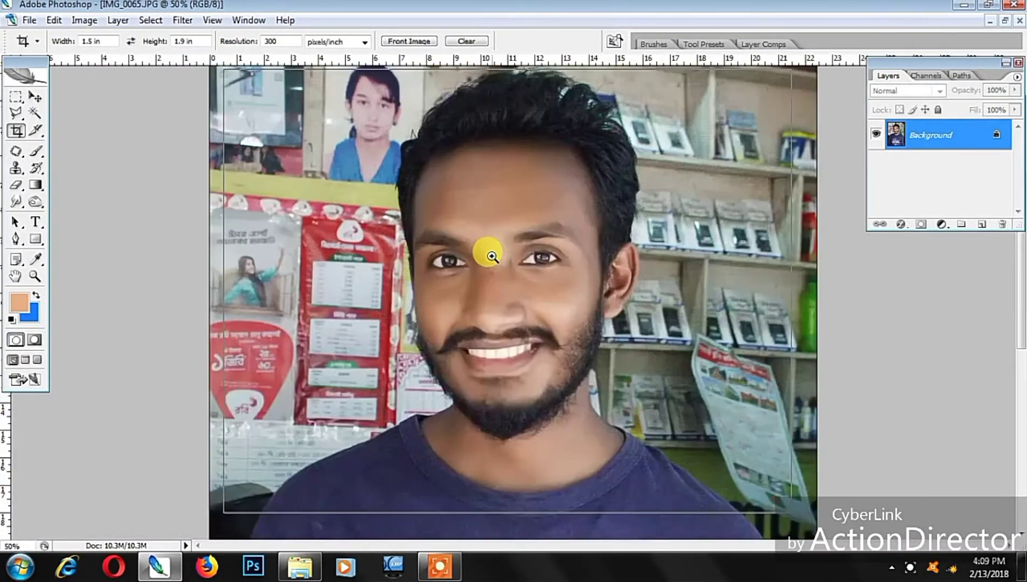
Step: Zoom to 100% on the face, pick the Clone Stamp, and zoom in to 200%
click(492, 256)
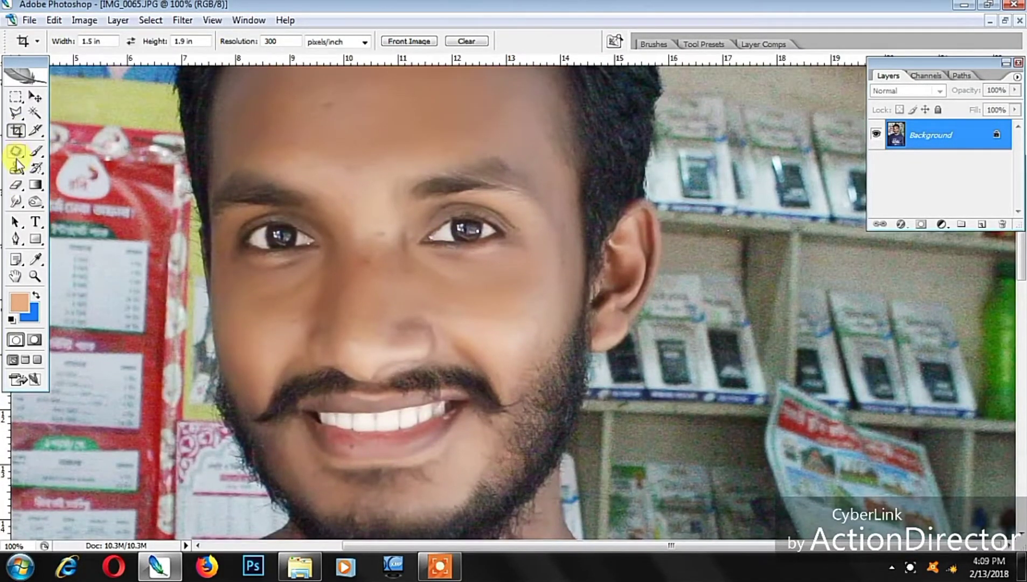
click(17, 166)
scroll(458, 256, up, 1)
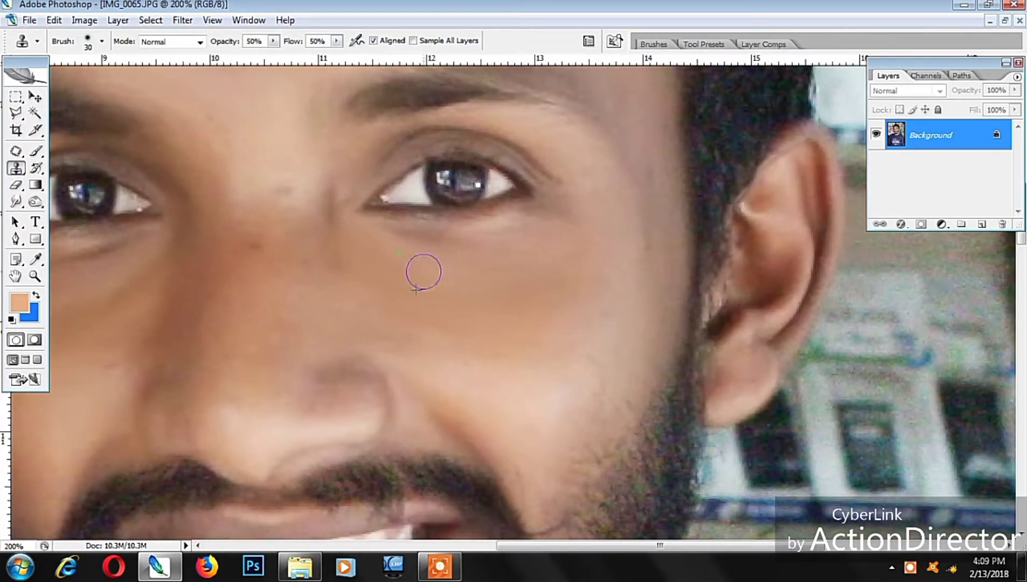
Step: Clone clean skin over blemishes below the eye and across the forehead at 50% opacity
drag(311, 272, 413, 332)
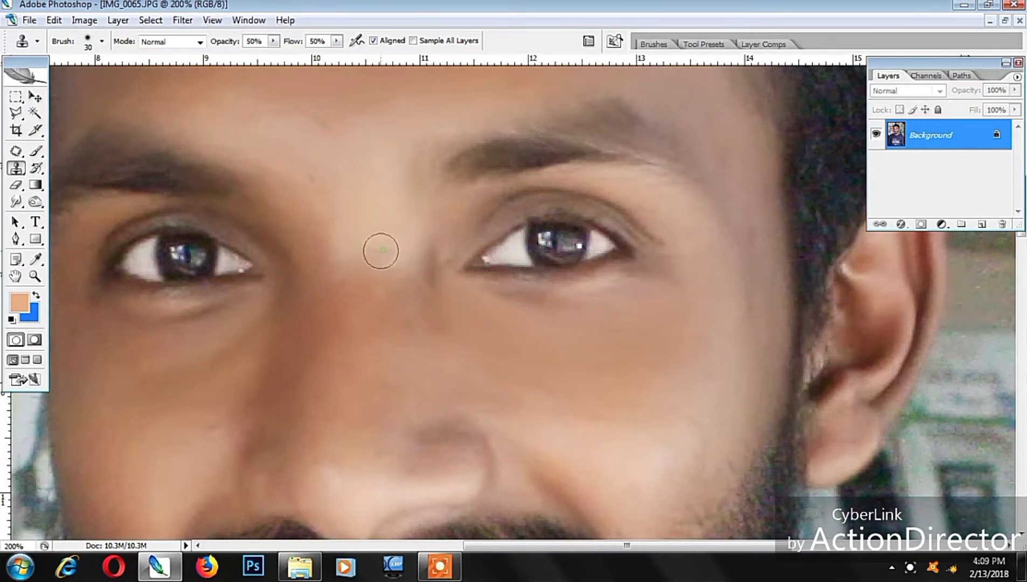
drag(381, 250, 422, 283)
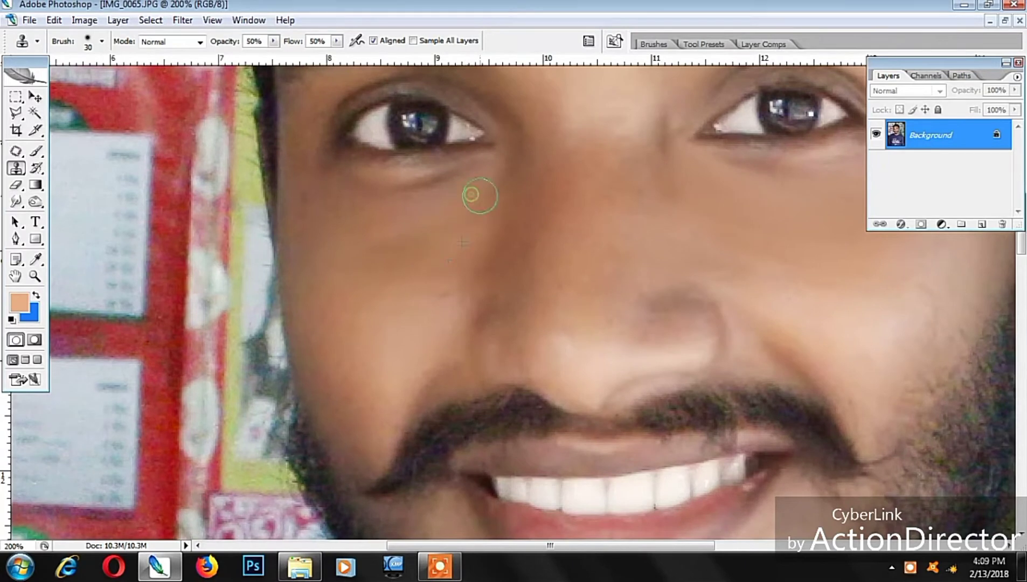
drag(411, 241, 419, 242)
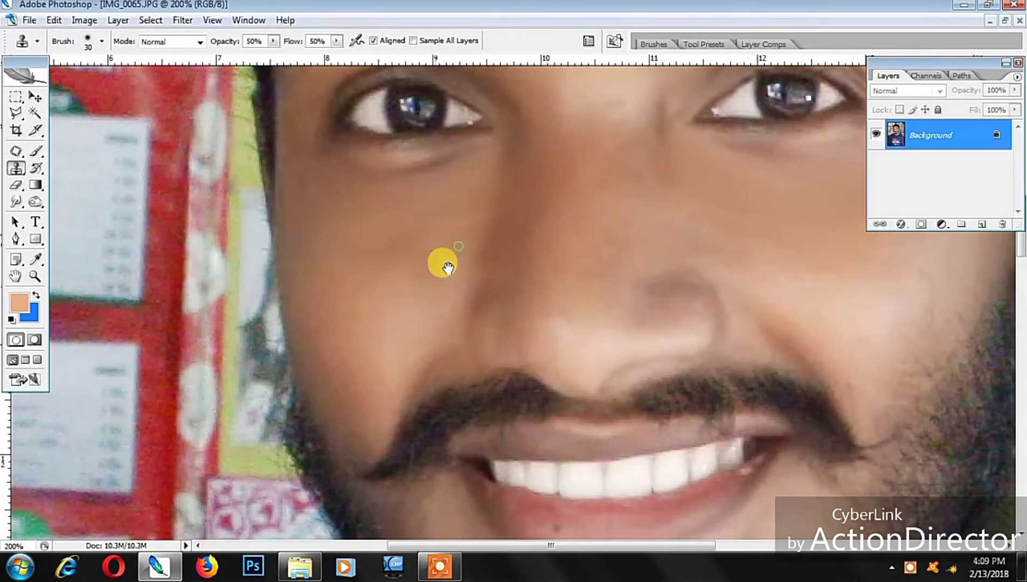
drag(449, 163, 458, 288)
mouse_move(554, 133)
mouse_down()
mouse_move(499, 247)
mouse_move(456, 438)
mouse_up()
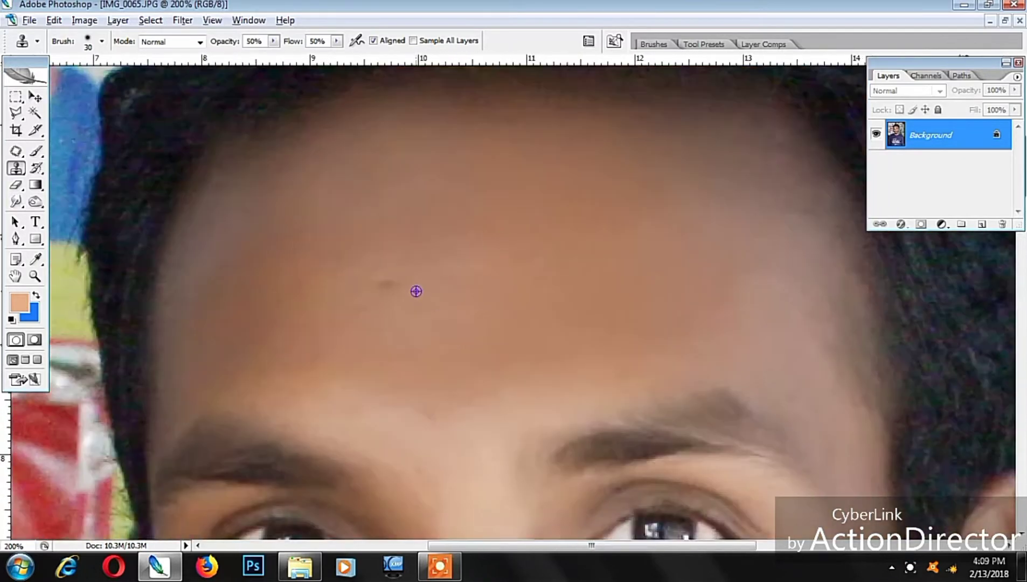
Step: Zoom out to the whole face, then zoom back in with the face centred
alt+click(553, 273)
alt+click(555, 323)
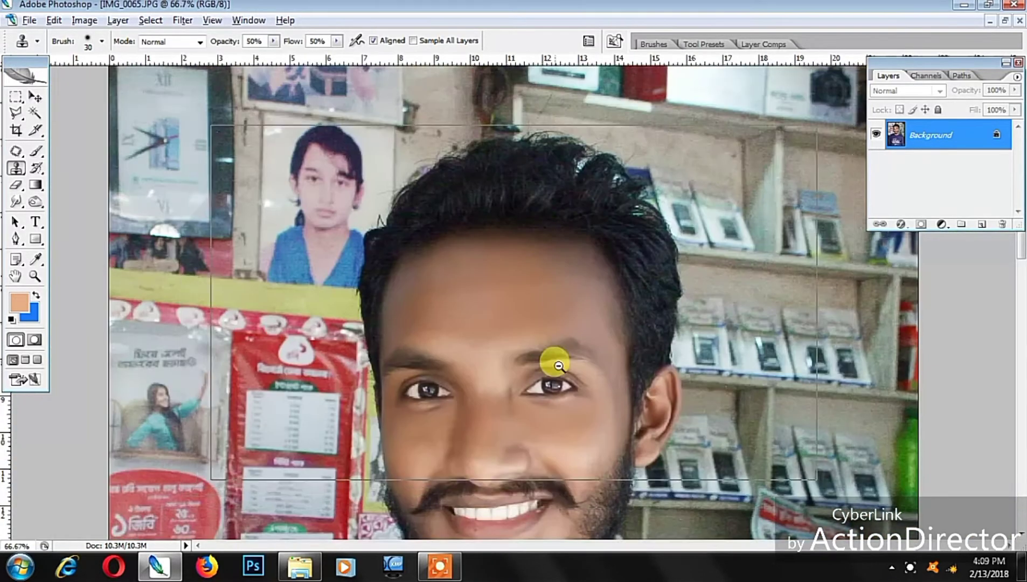
alt+click(558, 359)
alt+click(559, 358)
ctrl+click(486, 229)
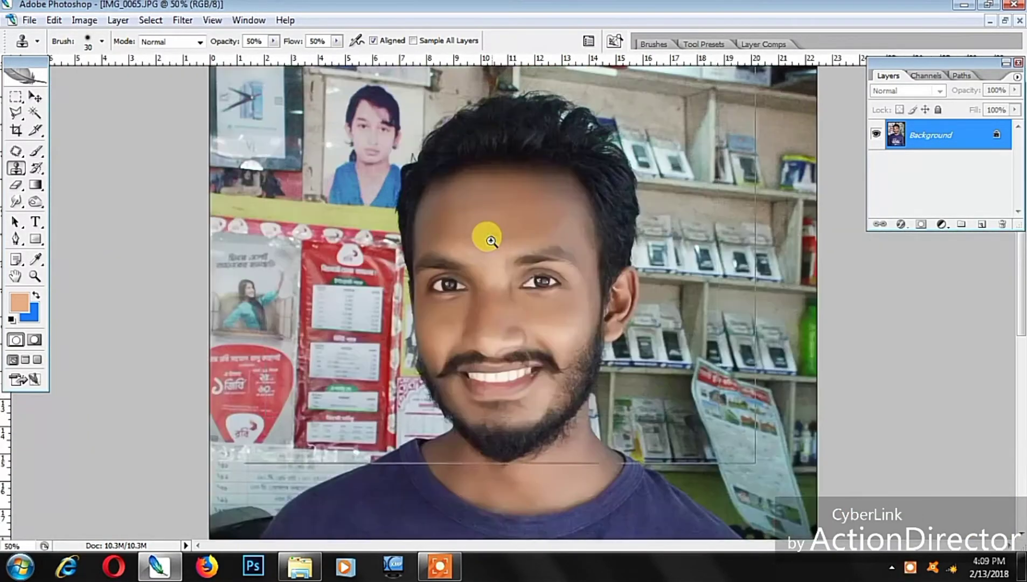
drag(482, 453, 458, 271)
ctrl+click(464, 301)
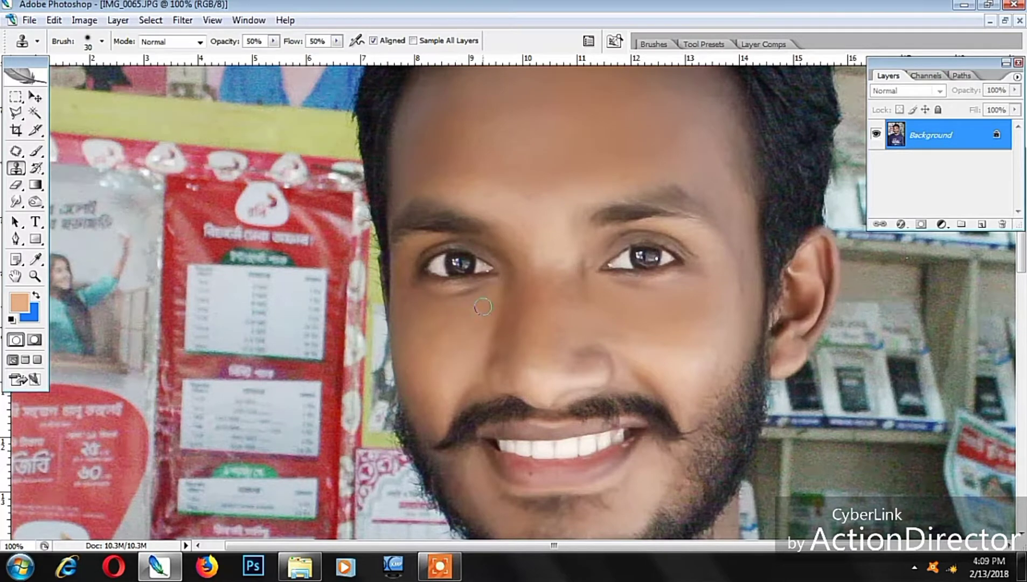
Step: Sample a darker skin tone and softly brush it across the face at 30% opacity
key(b)
alt+click(444, 341)
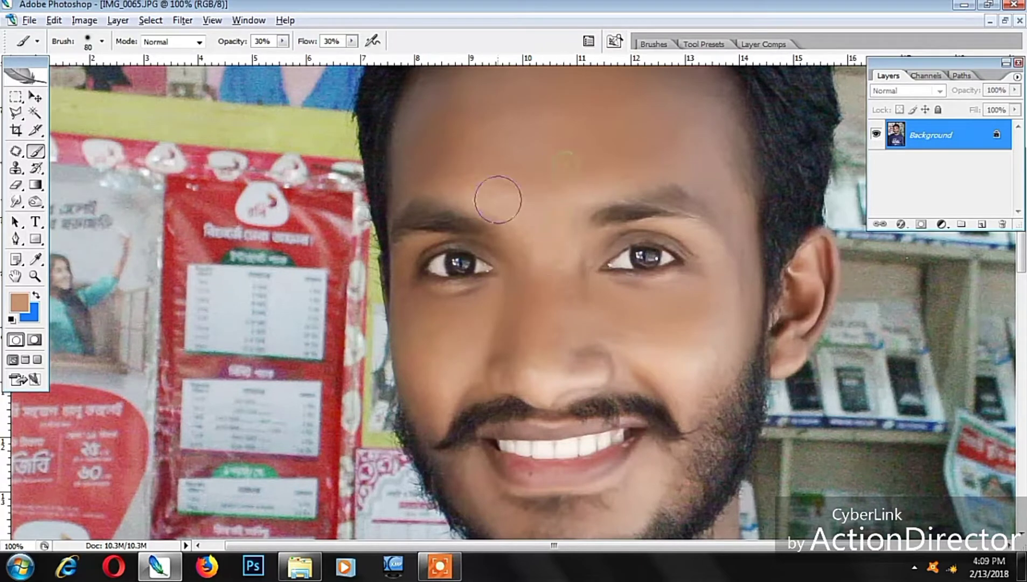
scroll(582, 183, down, 3)
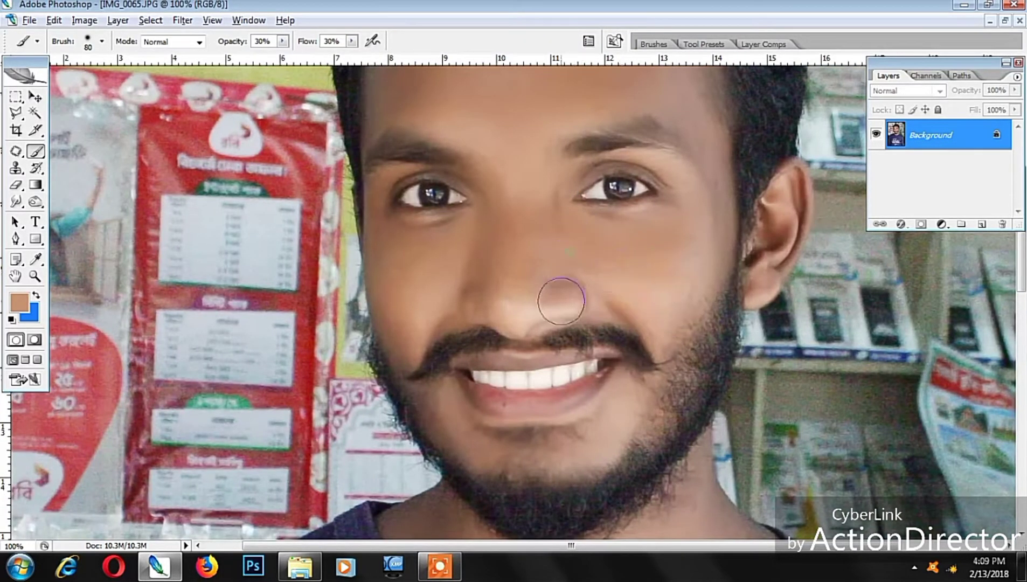
scroll(578, 275, down, 3)
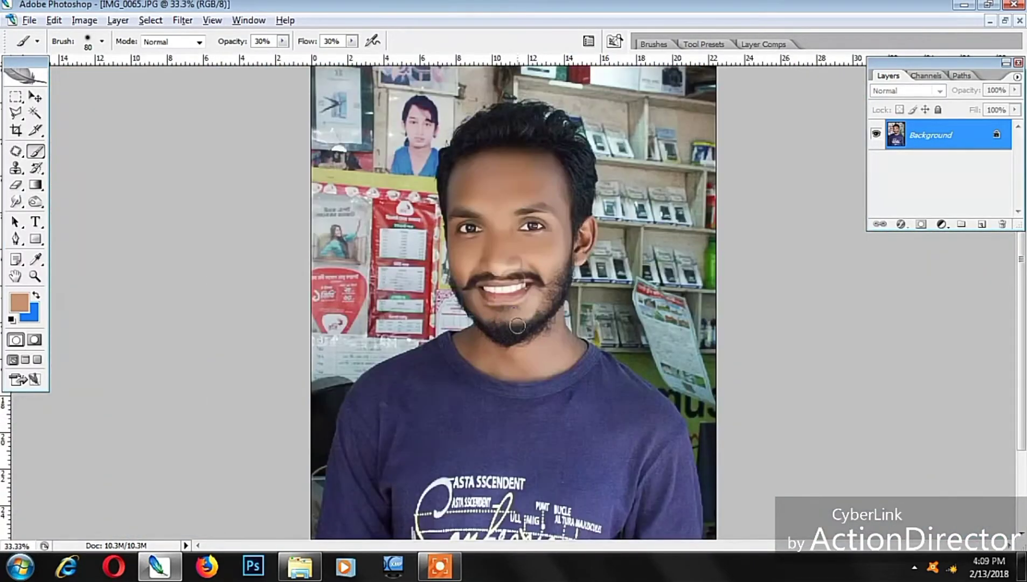
scroll(494, 229, up, 2)
scroll(460, 370, down, 2)
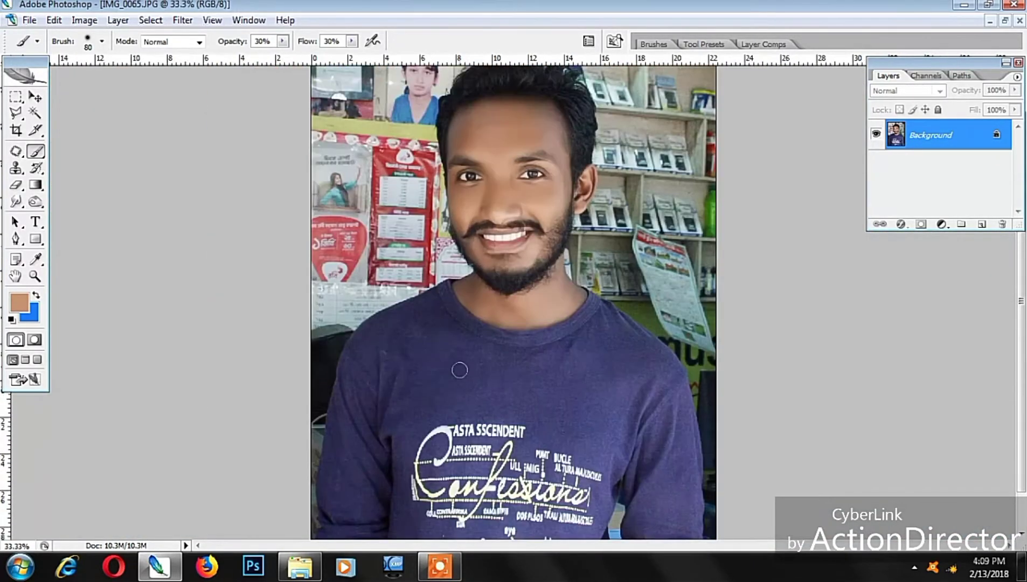
Step: Nudge contrast up slightly, then select the dark blue shirt and background, excluding the head
click(840, 191)
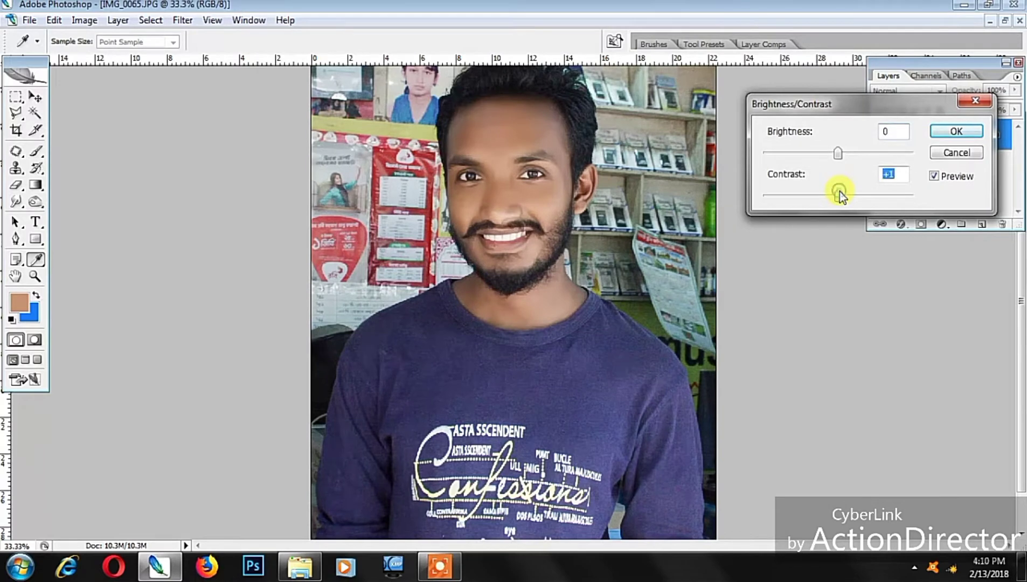
click(842, 151)
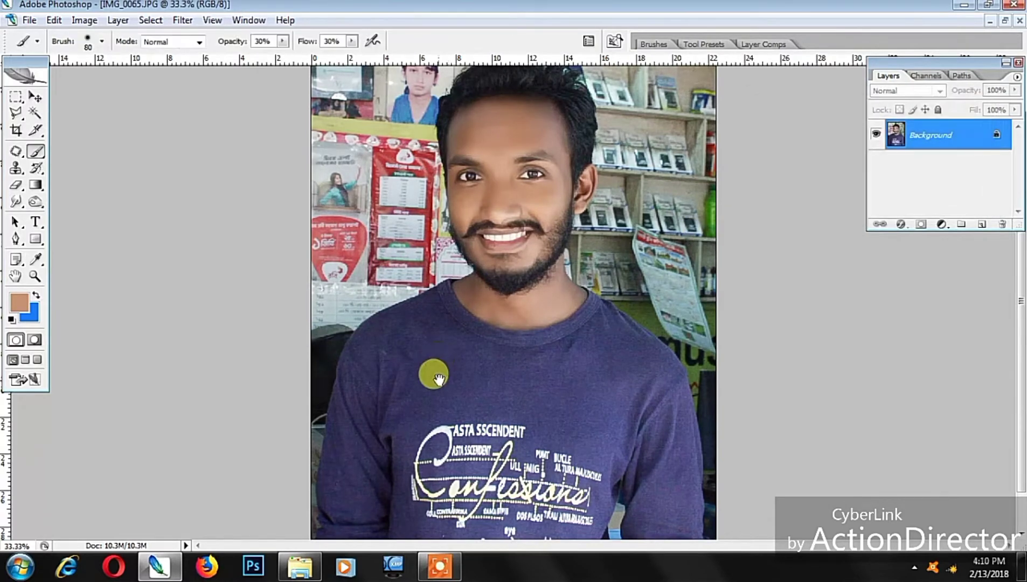
drag(437, 377, 437, 339)
key(w)
click(436, 344)
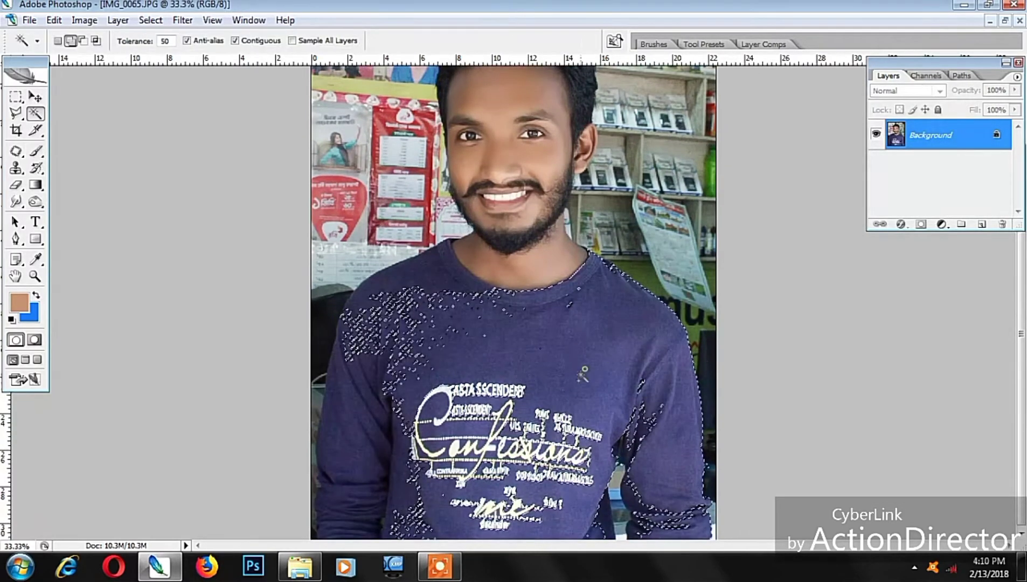
shift+click(436, 343)
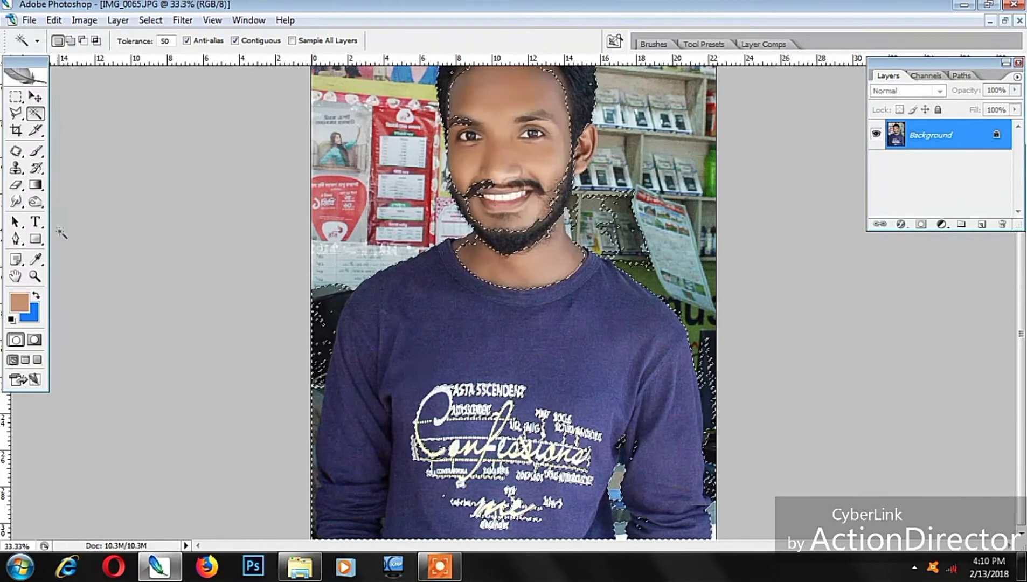
click(16, 151)
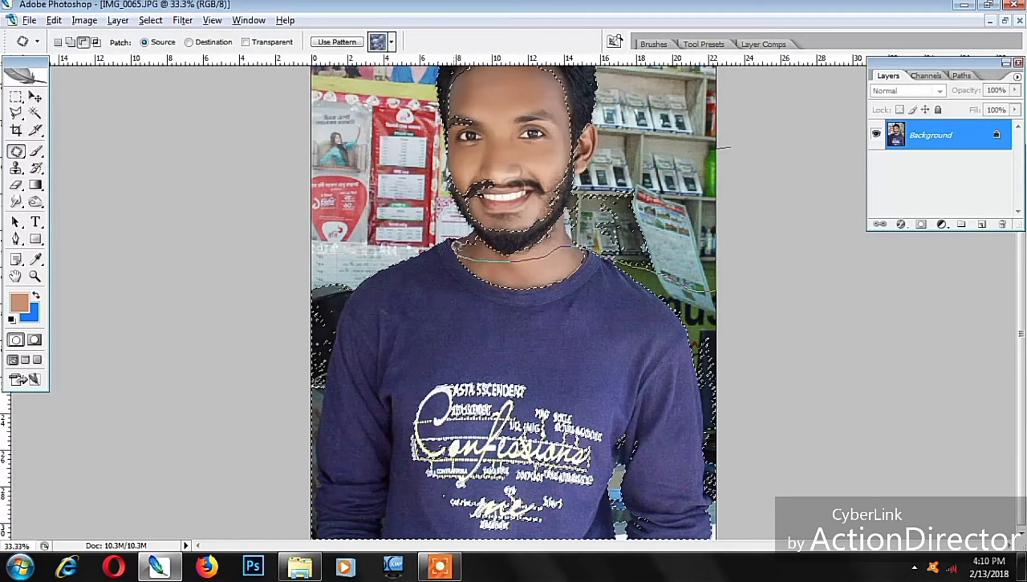
drag(731, 146, 802, 218)
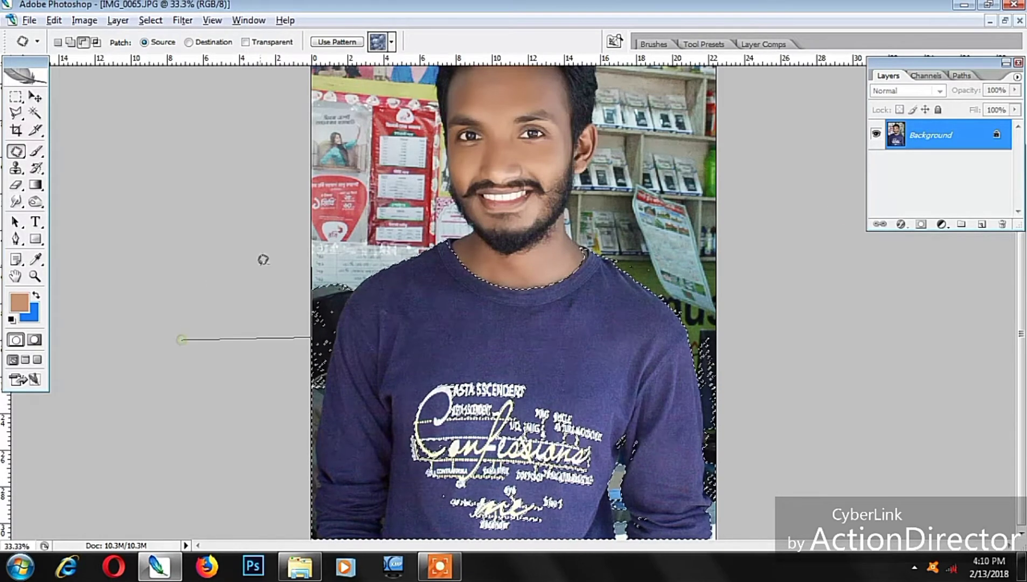
Step: Feather the selection edge and bring up Hue/Saturation for it
key(ctrl+alt+d)
key(Return)
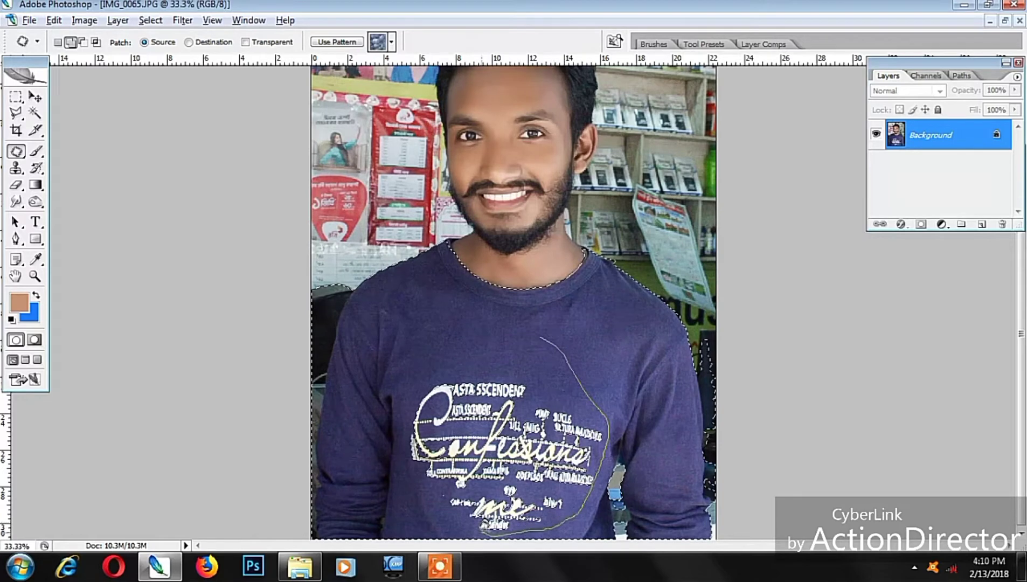
key(ctrl+alt+d)
key(Return)
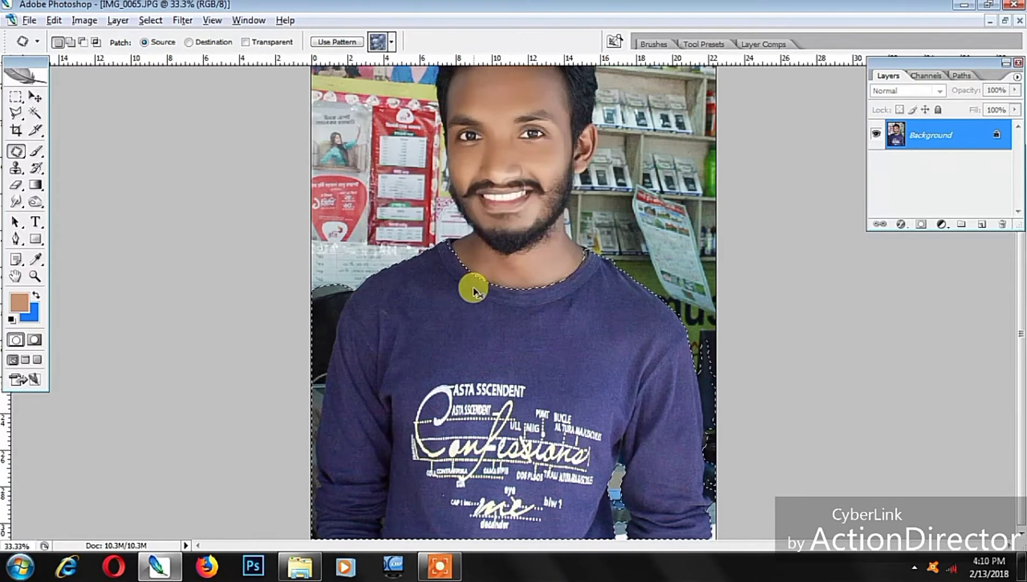
key(ctrl+b)
key(Escape)
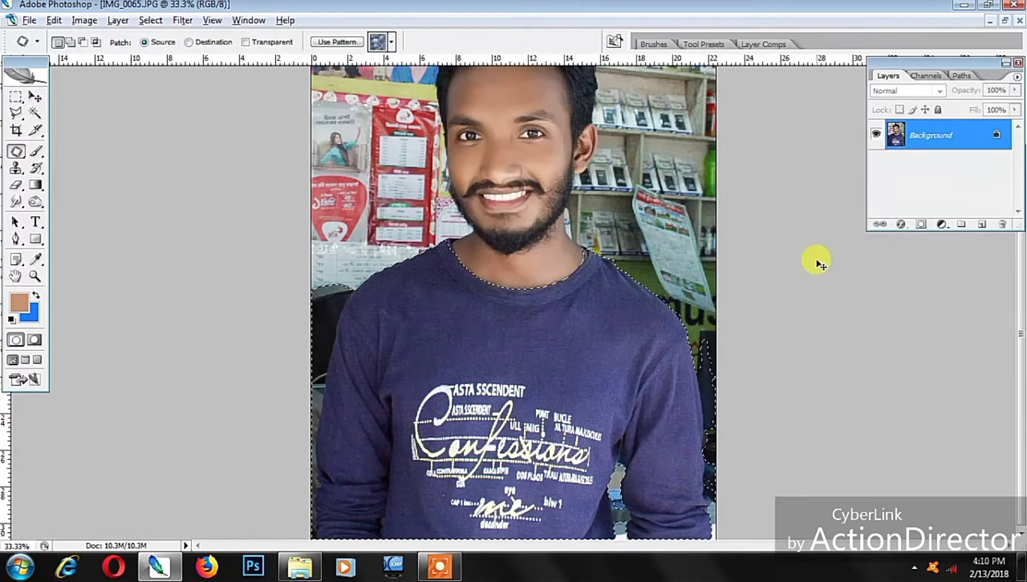
key(ctrl+u)
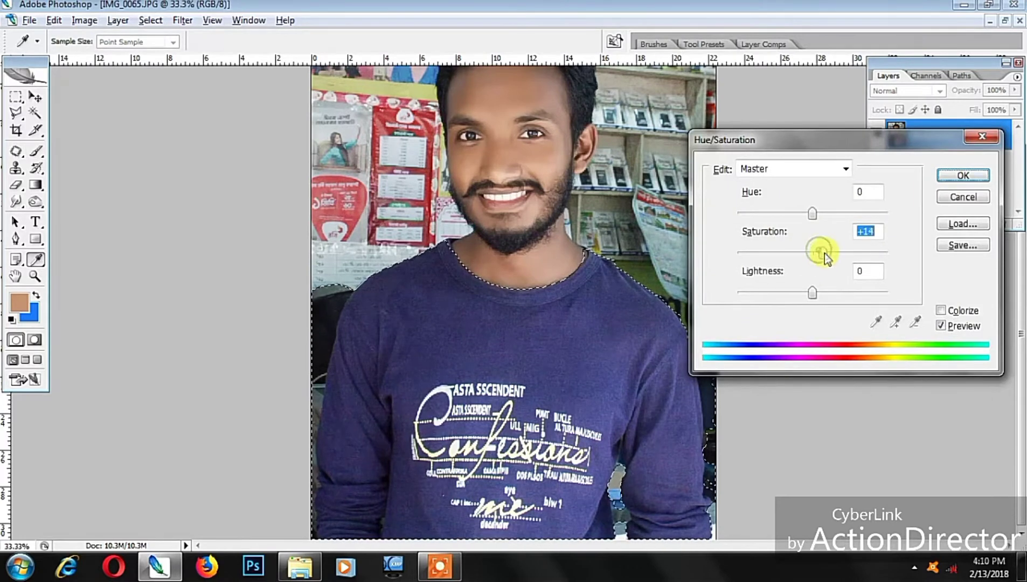
Step: Set the shirt to Saturation +46 and Hue +4, then apply Noiseware noise reduction
drag(825, 253, 847, 258)
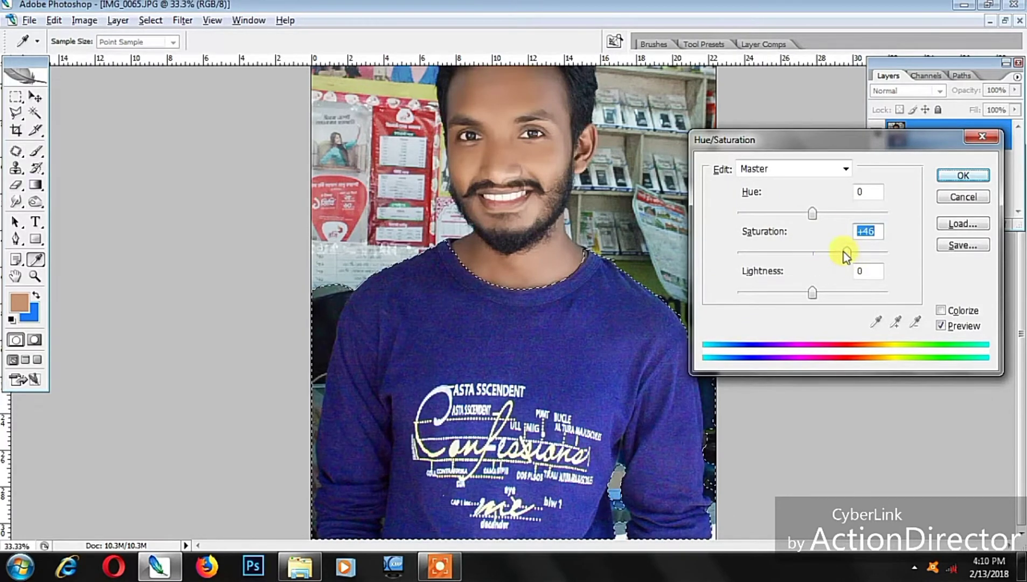
mouse_move(814, 218)
mouse_down()
mouse_move(804, 220)
mouse_move(817, 223)
mouse_up()
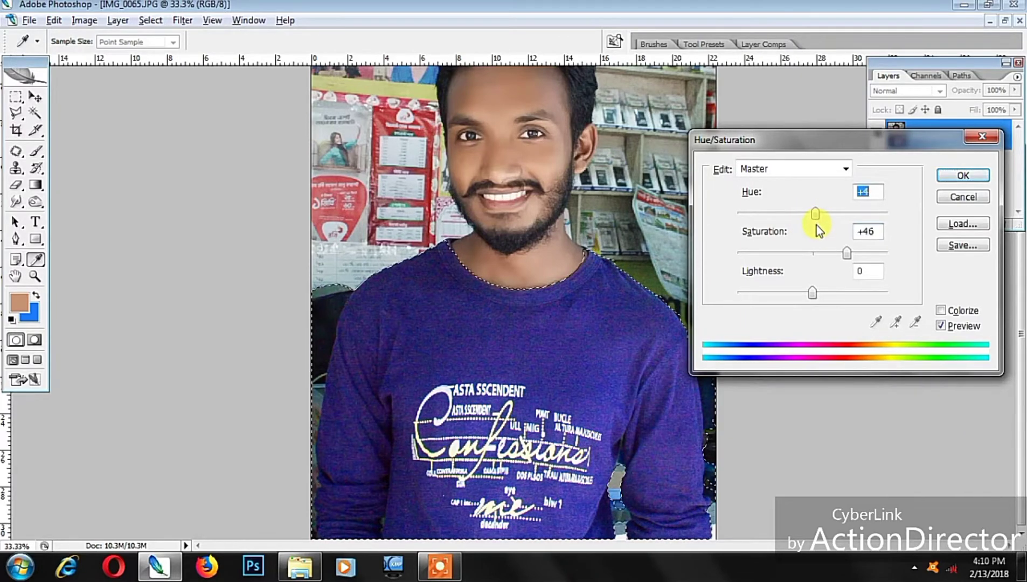
key(Return)
key(ctrl+f)
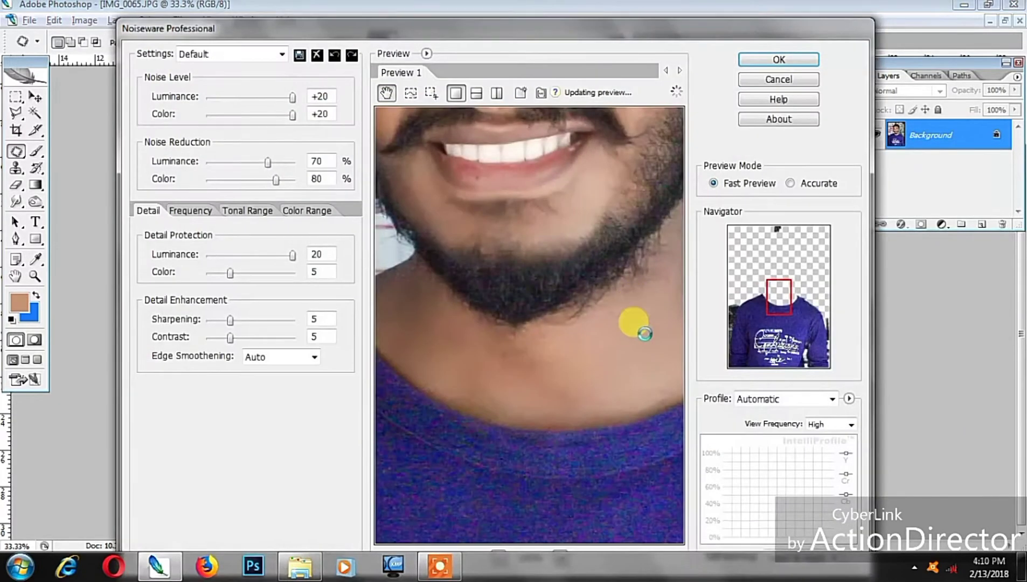
key(Return)
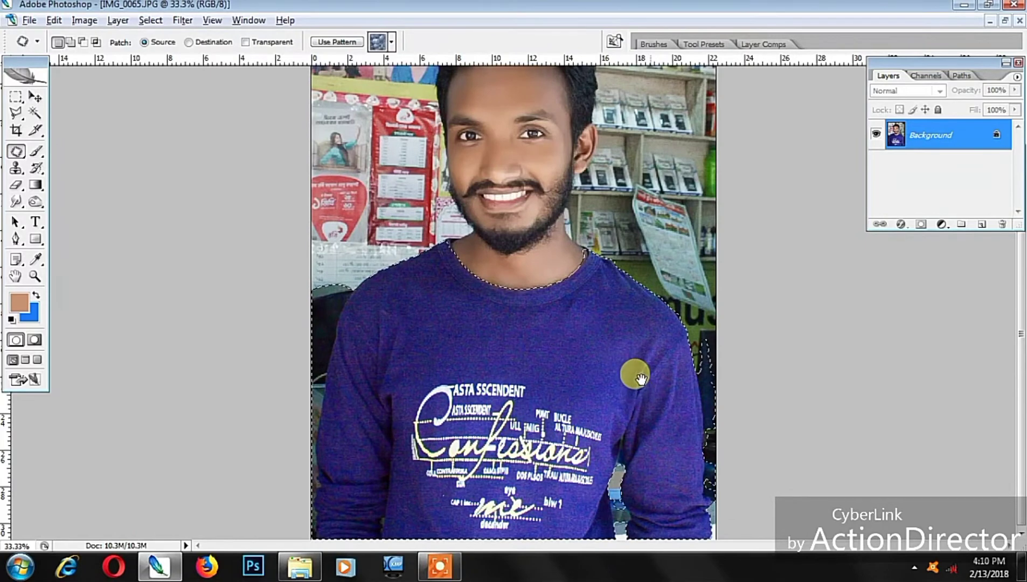
Step: Clear the selection, switch to full-screen view, and pick the Pen tool
key(ctrl+d)
ctrl+click(552, 341)
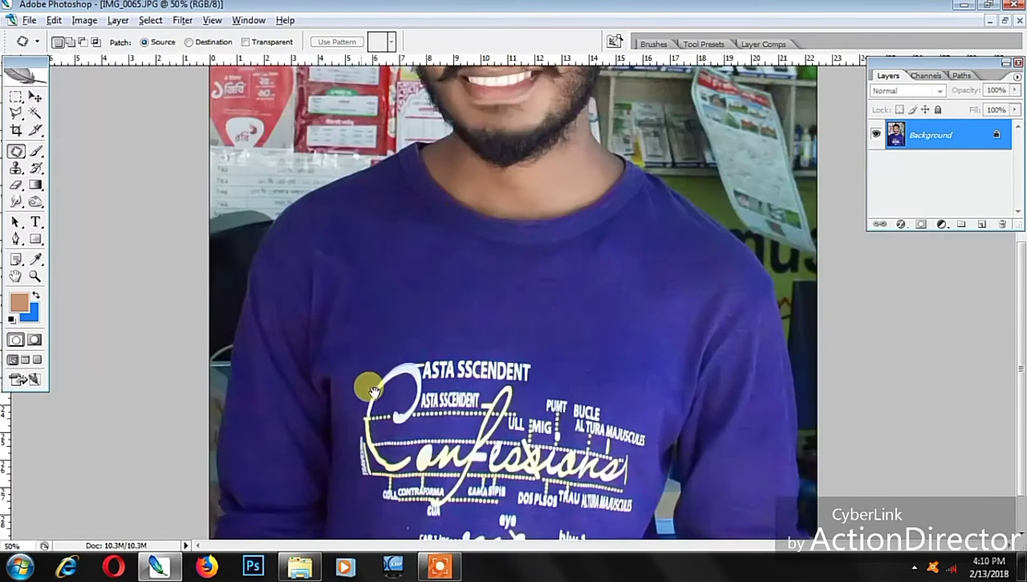
key(f)
click(16, 239)
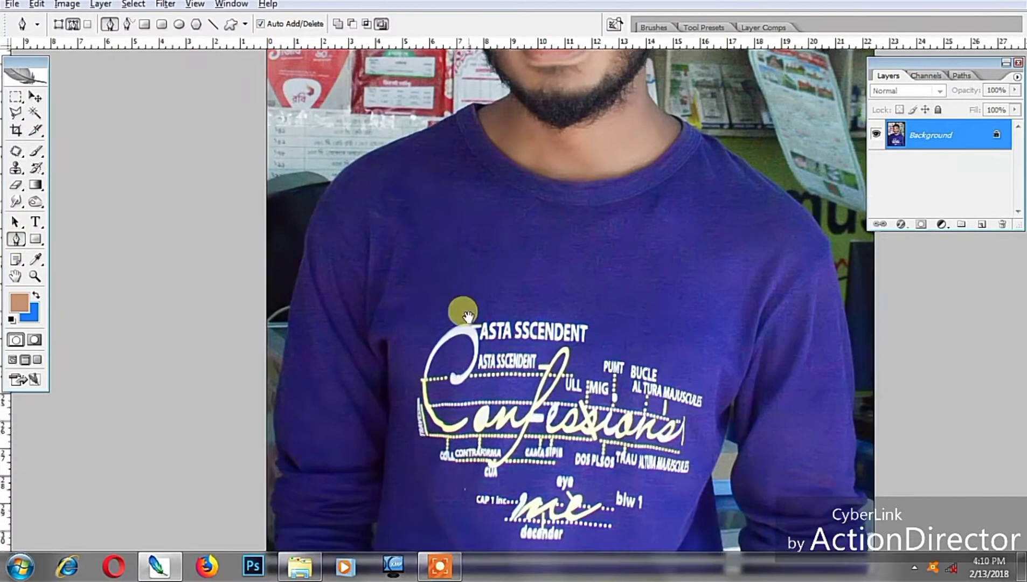
scroll(458, 310, down, 3)
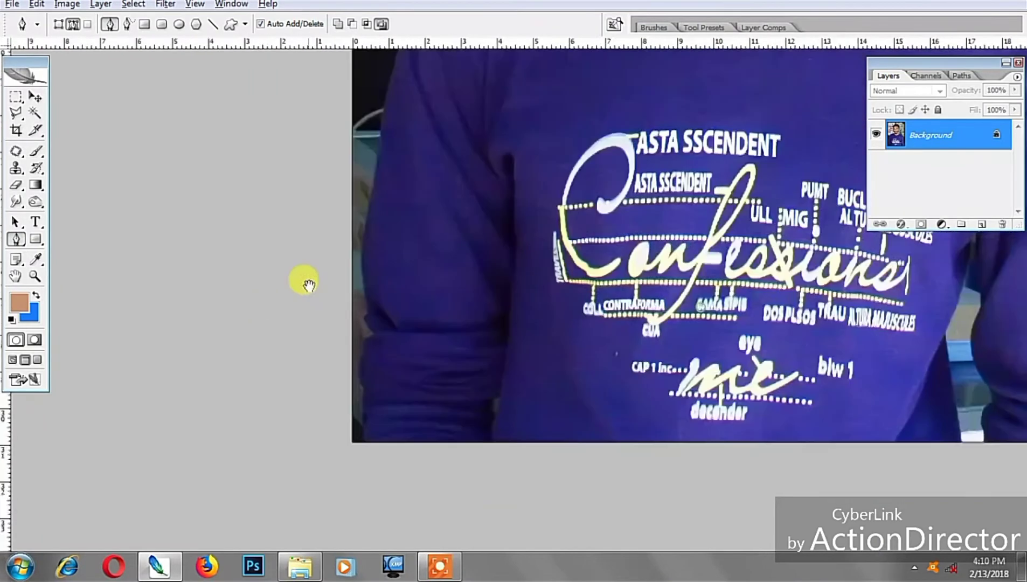
Step: Start the outline path at the sleeve edge and anchor it up the lower arm
drag(234, 256, 245, 348)
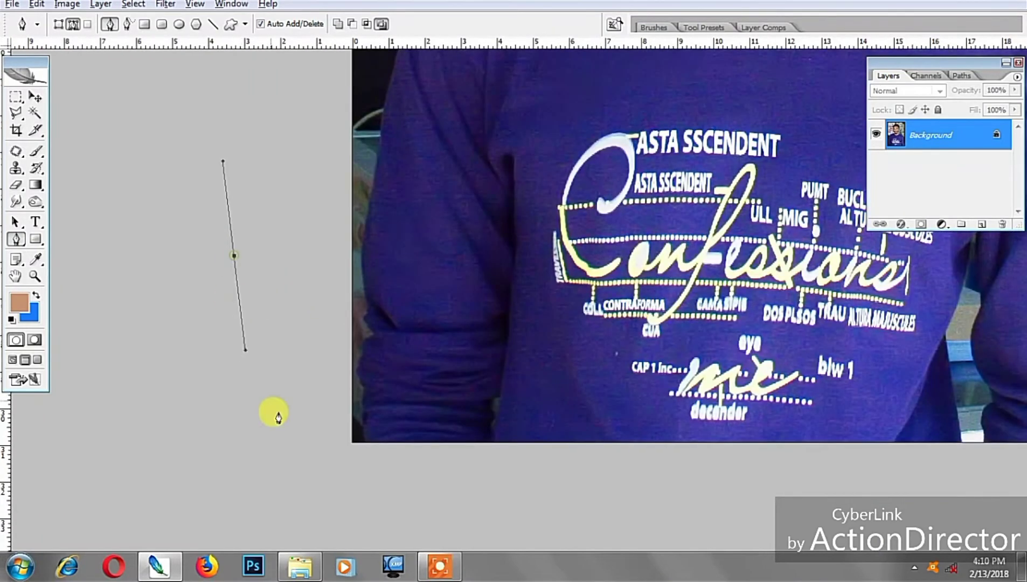
click(281, 419)
mouse_move(331, 445)
mouse_down()
mouse_move(366, 466)
mouse_move(363, 396)
mouse_up()
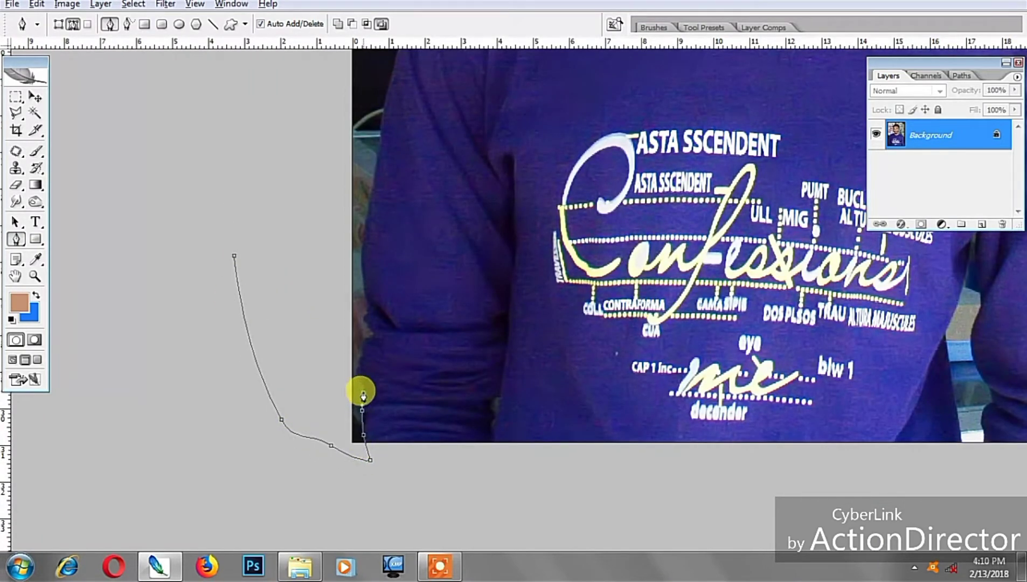
click(372, 337)
key(ctrl+plus)
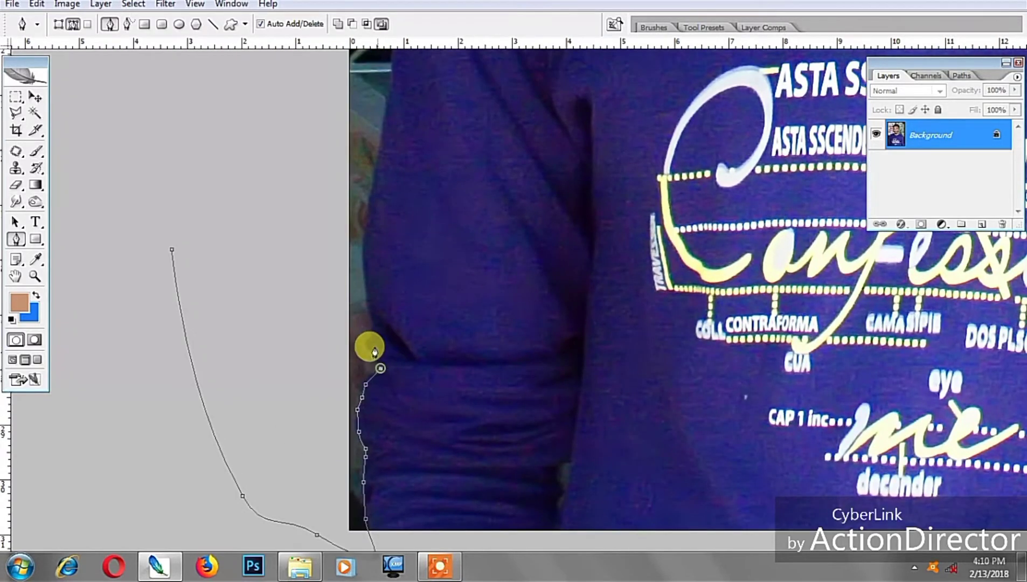
click(371, 323)
click(364, 279)
Step: Continue anchoring the path up the arm edge to the top of the arm
scroll(369, 335, up, 3)
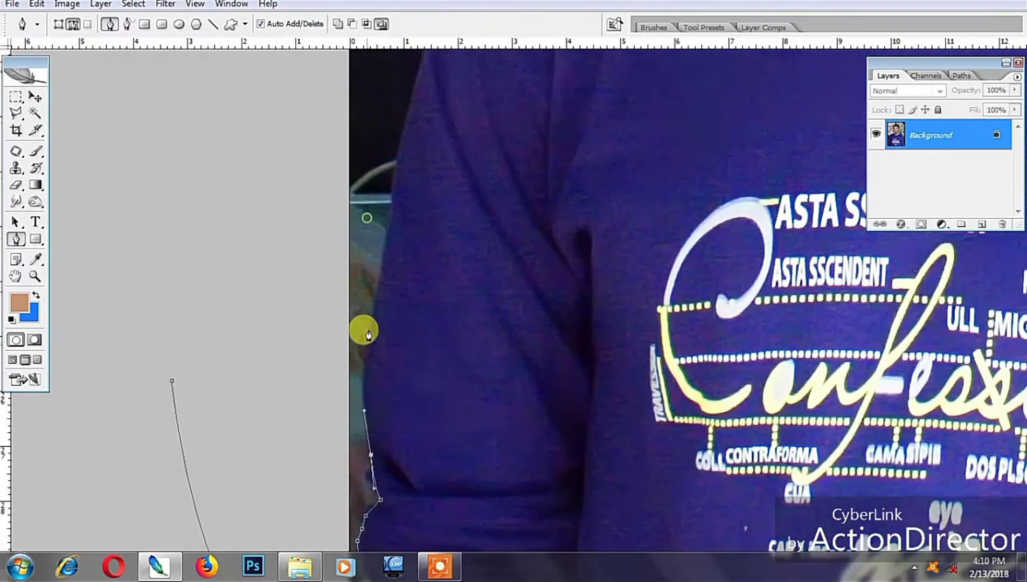
click(365, 370)
click(375, 318)
click(385, 237)
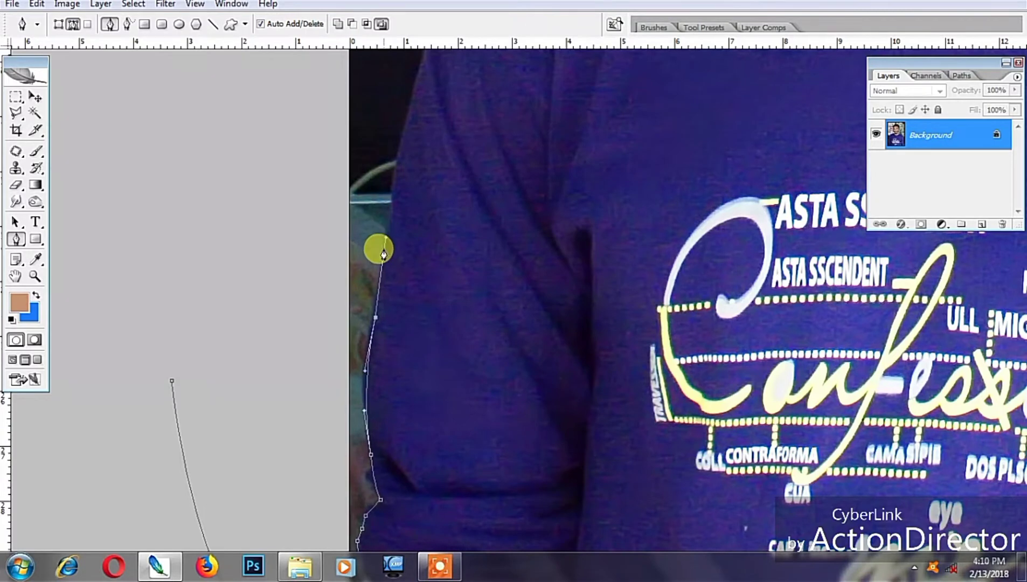
scroll(384, 253, up, 3)
click(414, 257)
click(436, 168)
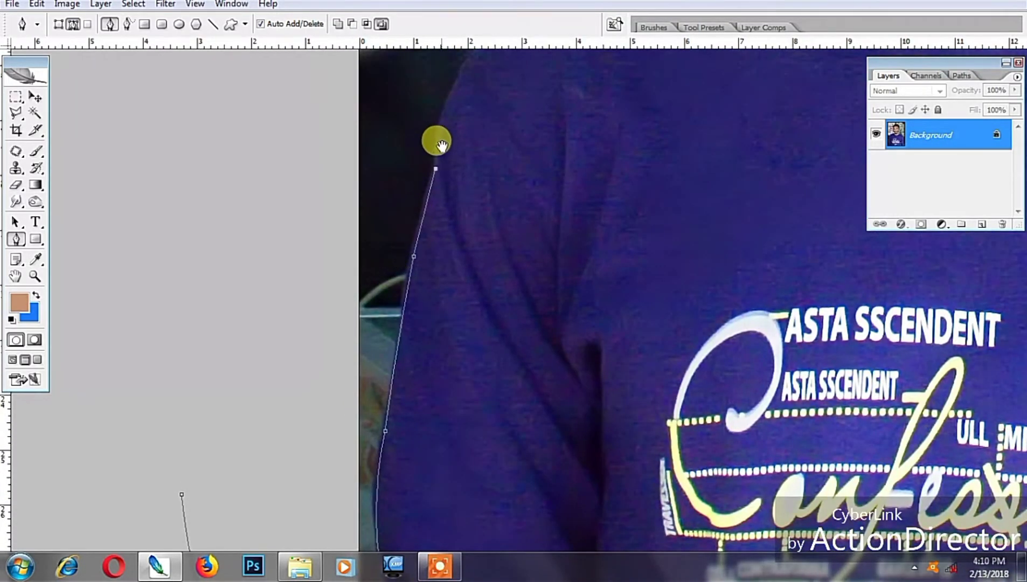
Step: Curve the path around the shoulder to the neck and chin edge
drag(441, 145, 420, 436)
mouse_move(473, 317)
mouse_down()
mouse_move(497, 291)
mouse_move(355, 305)
mouse_up()
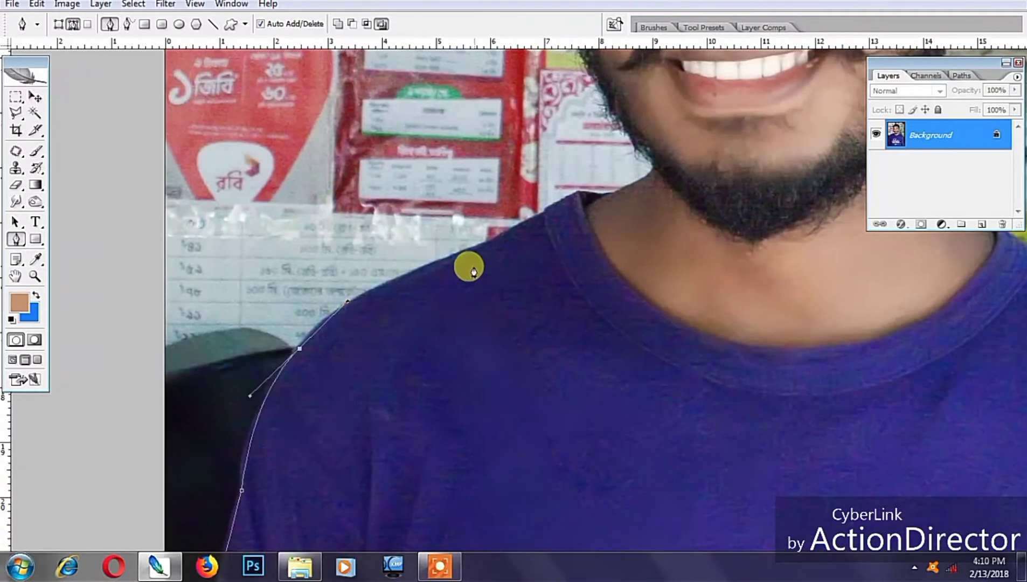
drag(468, 251, 602, 200)
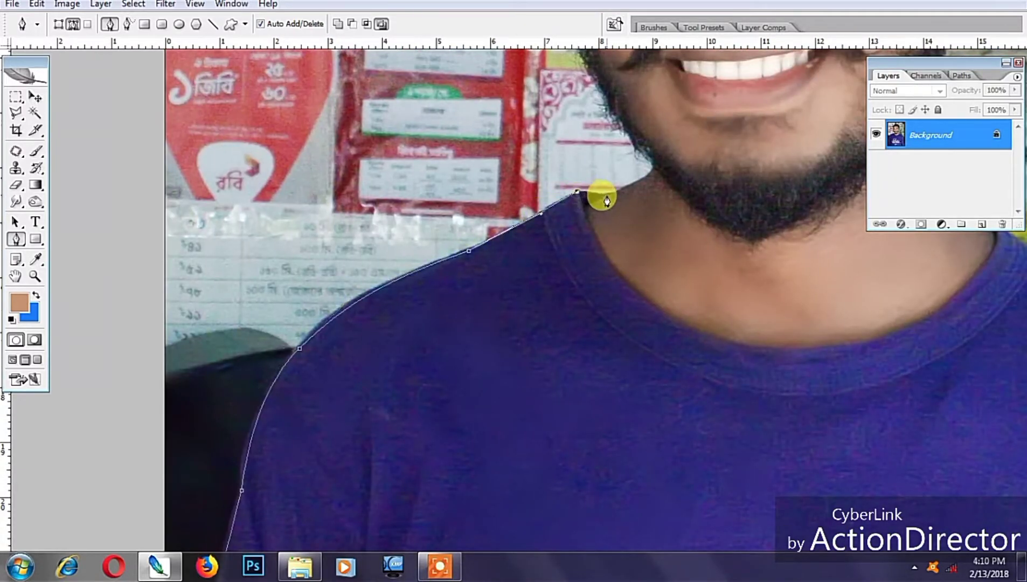
click(607, 196)
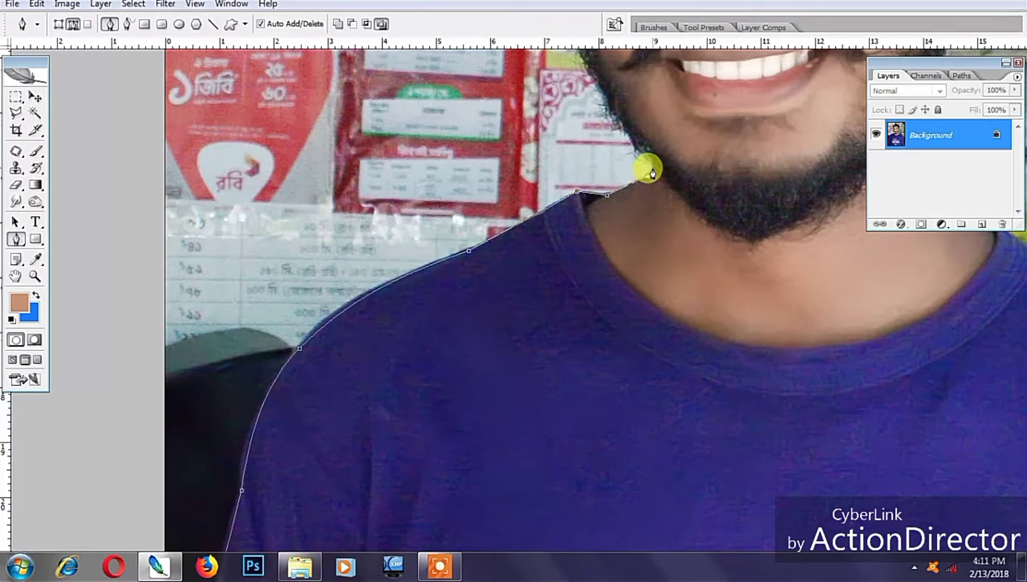
click(653, 166)
scroll(620, 215, up, 5)
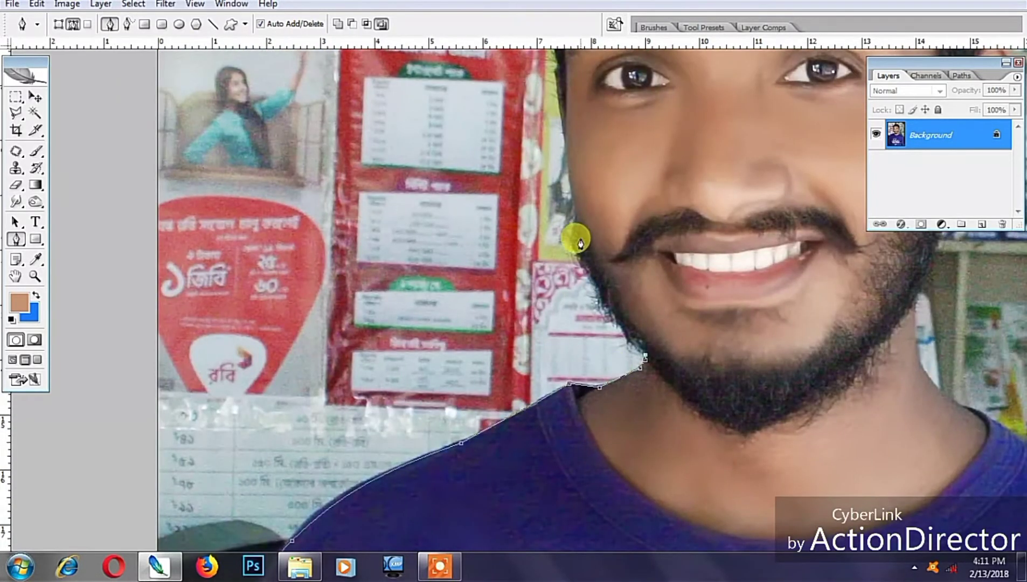
Step: Trace the path up the cheek and temple to a curved anchor at the hairline
drag(577, 237, 562, 164)
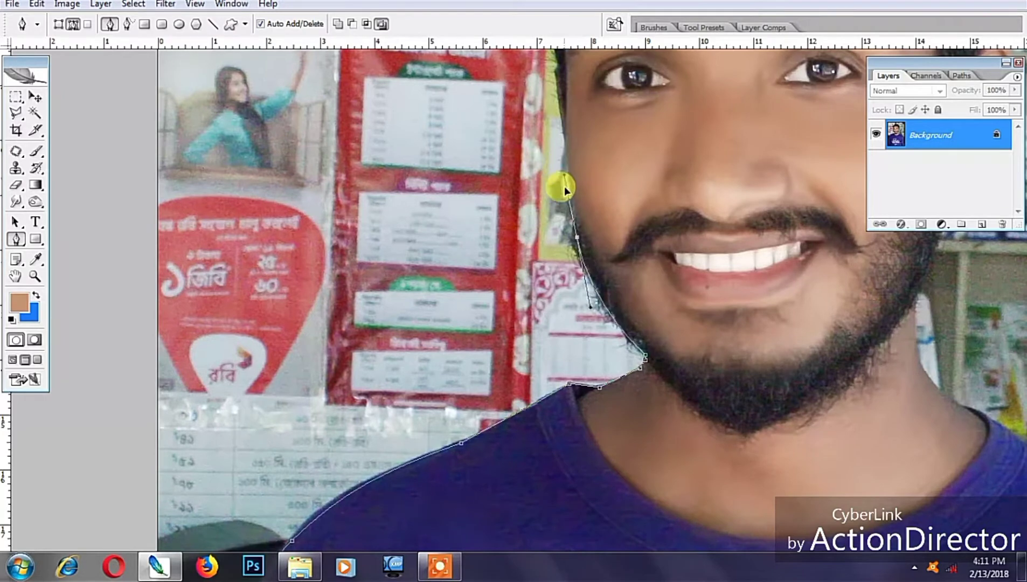
drag(573, 211, 573, 192)
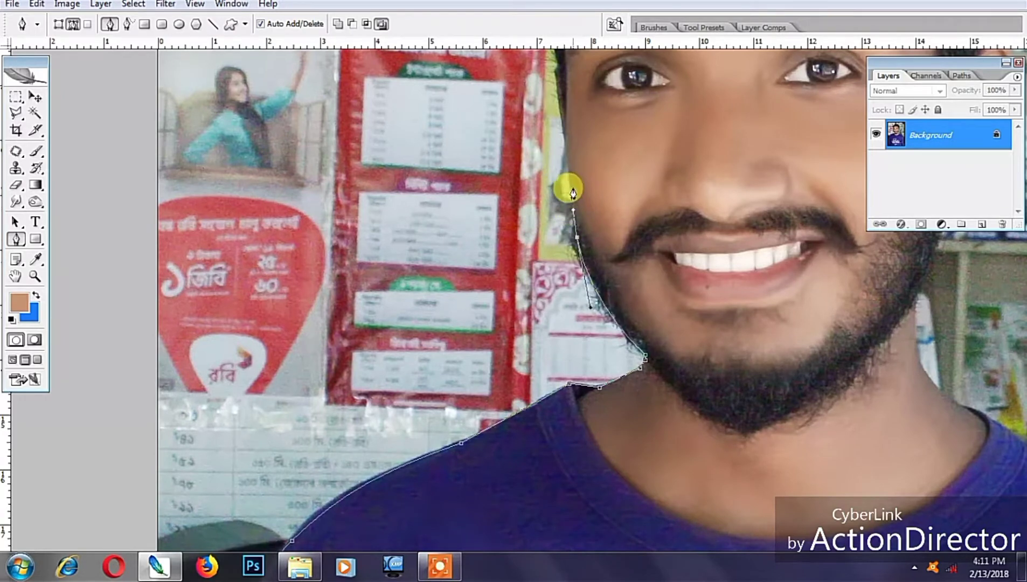
scroll(572, 197, up, 3)
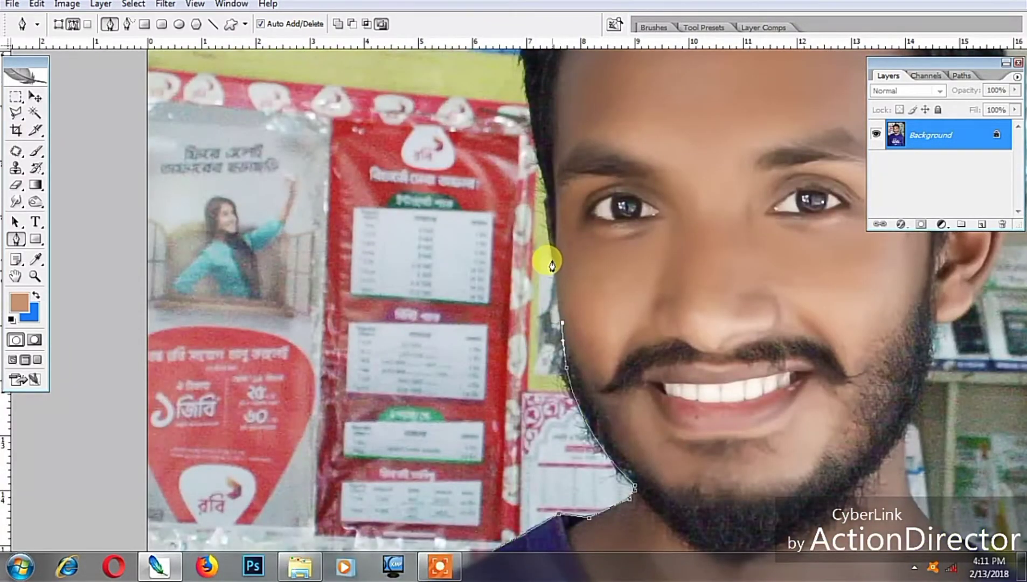
scroll(545, 280, up, 2)
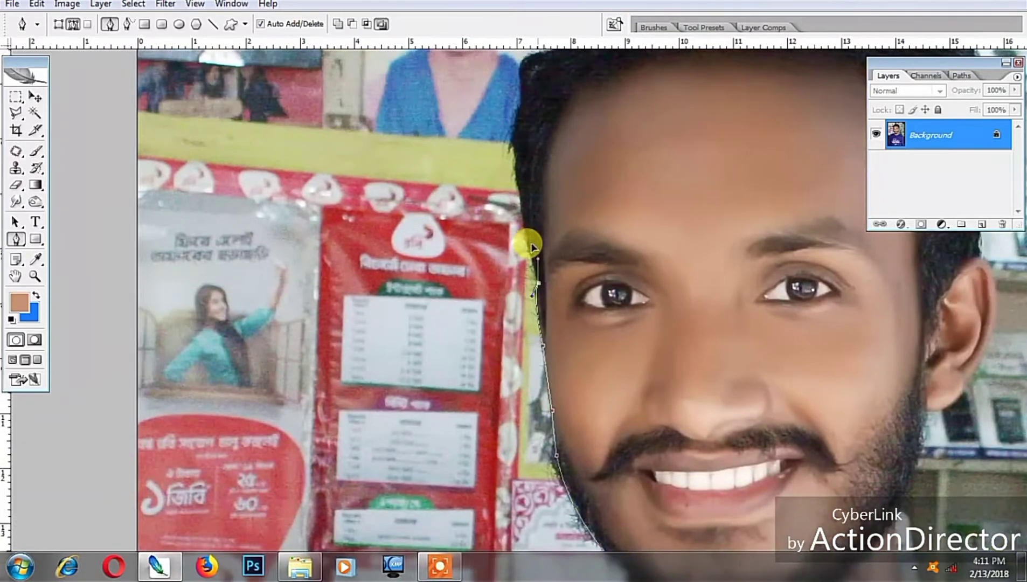
click(519, 211)
scroll(530, 163, up, 5)
drag(473, 333, 479, 299)
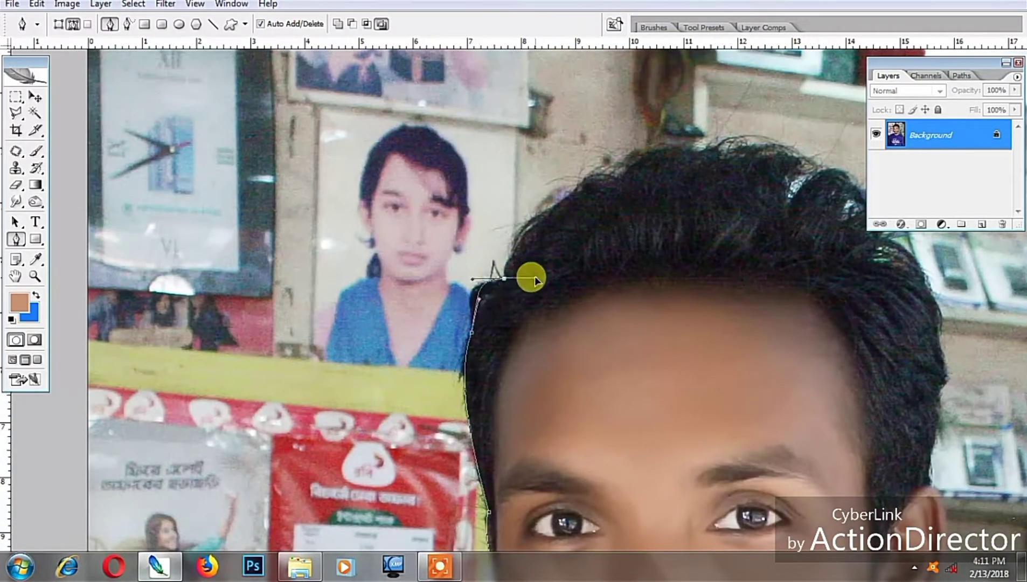
Step: Curve the path along the hairline and over the top of the hair
scroll(555, 242, up, 1)
drag(513, 244, 542, 229)
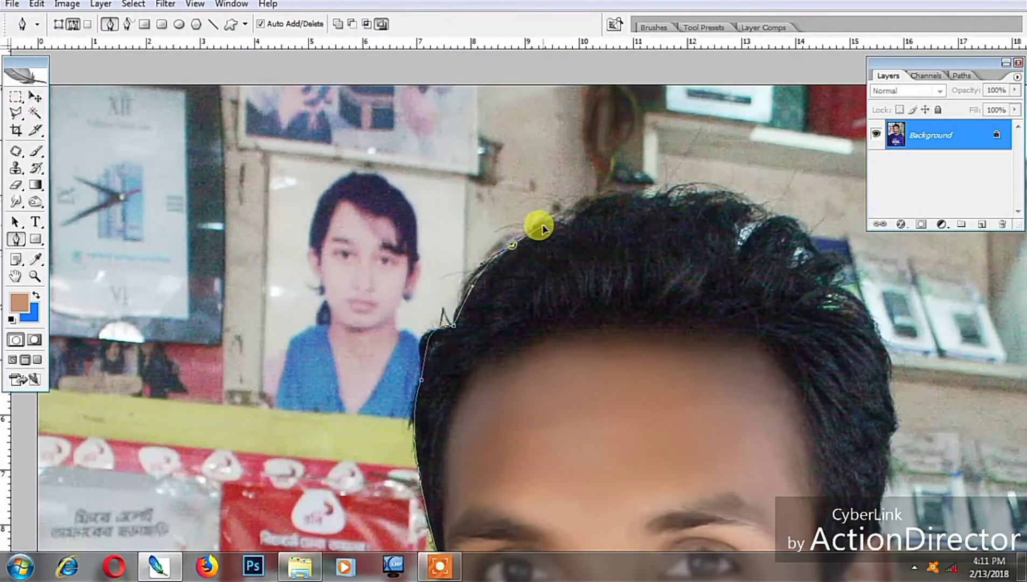
scroll(550, 218, right, 4)
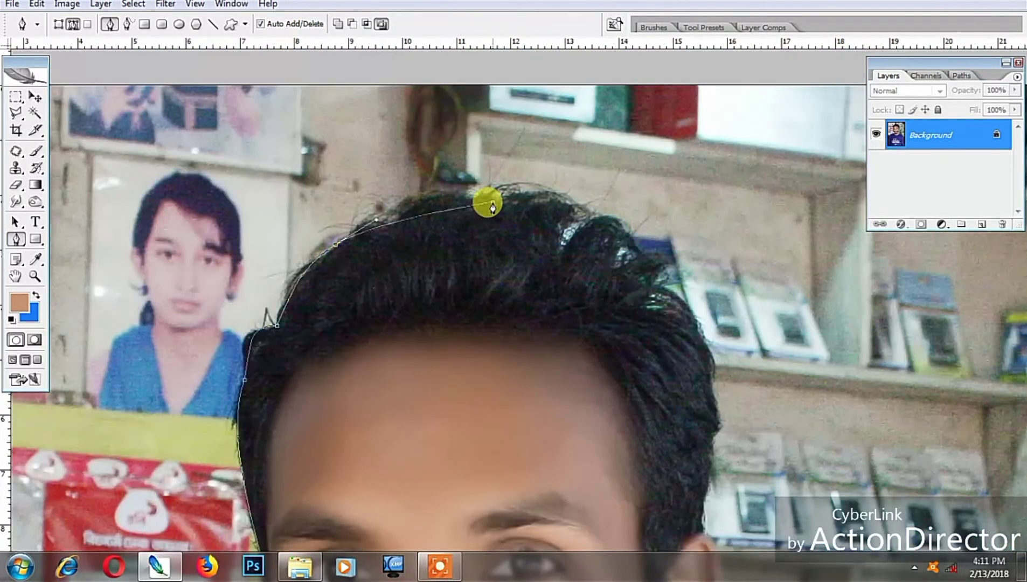
mouse_move(493, 202)
mouse_down()
mouse_move(550, 209)
mouse_move(591, 261)
mouse_up()
scroll(543, 206, right, 2)
scroll(539, 221, down, 1)
drag(603, 297, 566, 226)
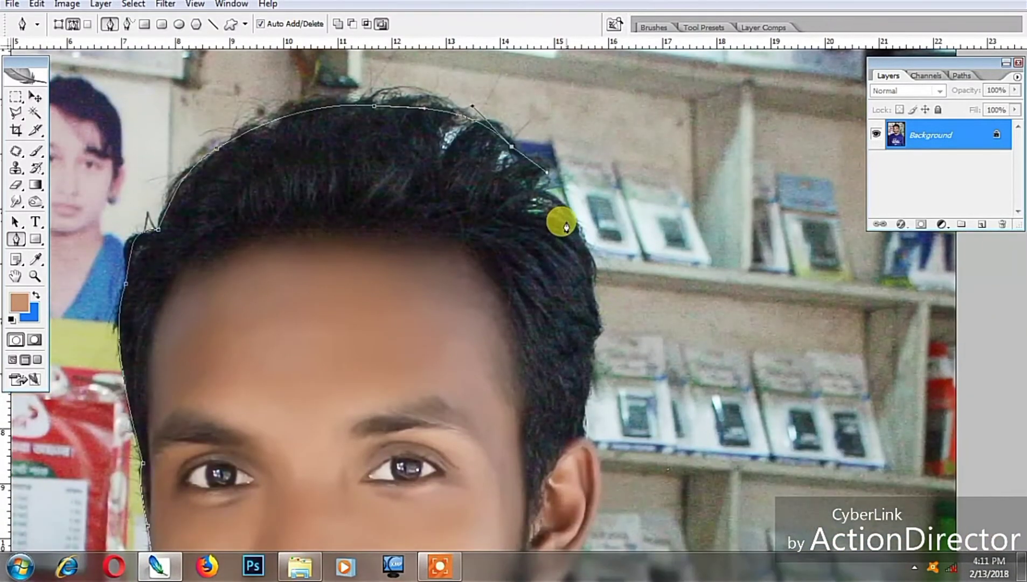
scroll(566, 226, down, 3)
scroll(571, 243, right, 1)
Step: Redo a misplaced anchor and curve the path down the hair's side to the ear
drag(570, 290, 566, 339)
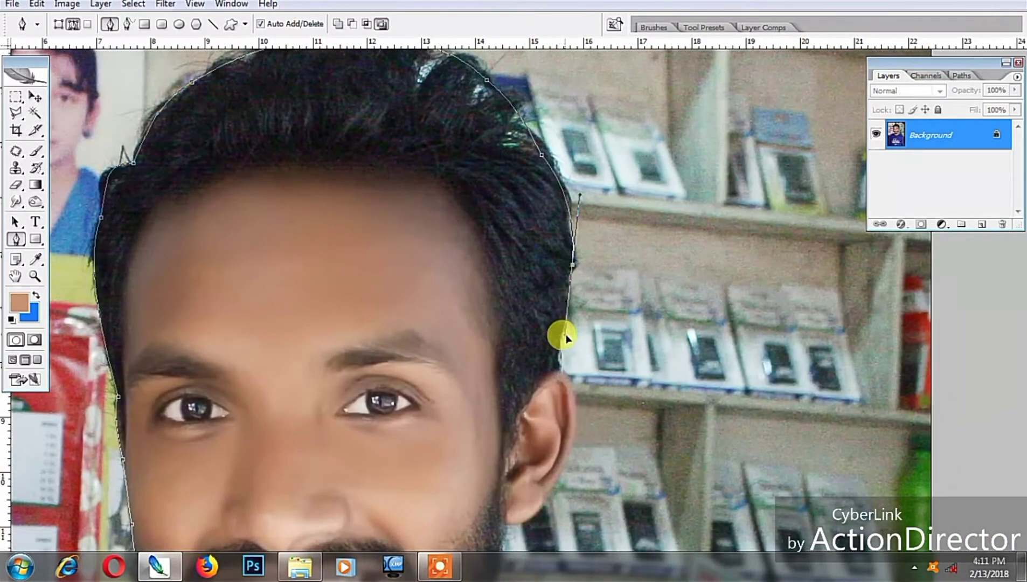
key(ctrl+z)
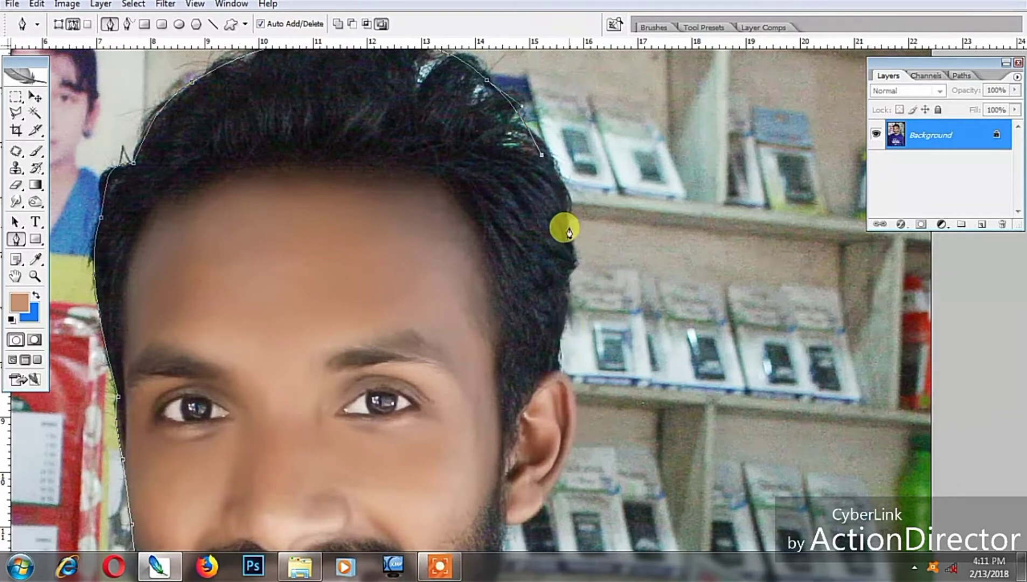
drag(567, 229, 571, 263)
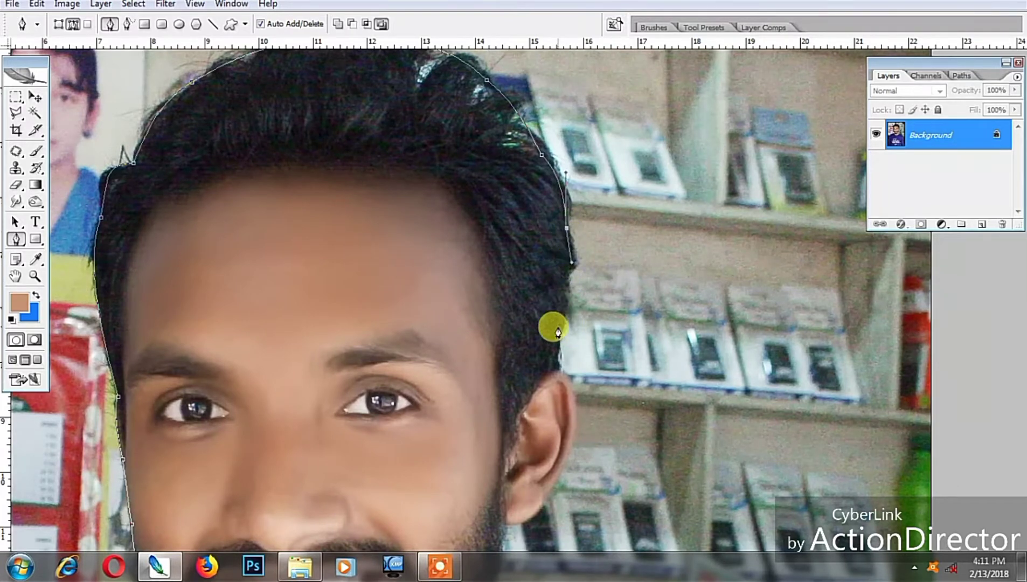
scroll(564, 334, down, 3)
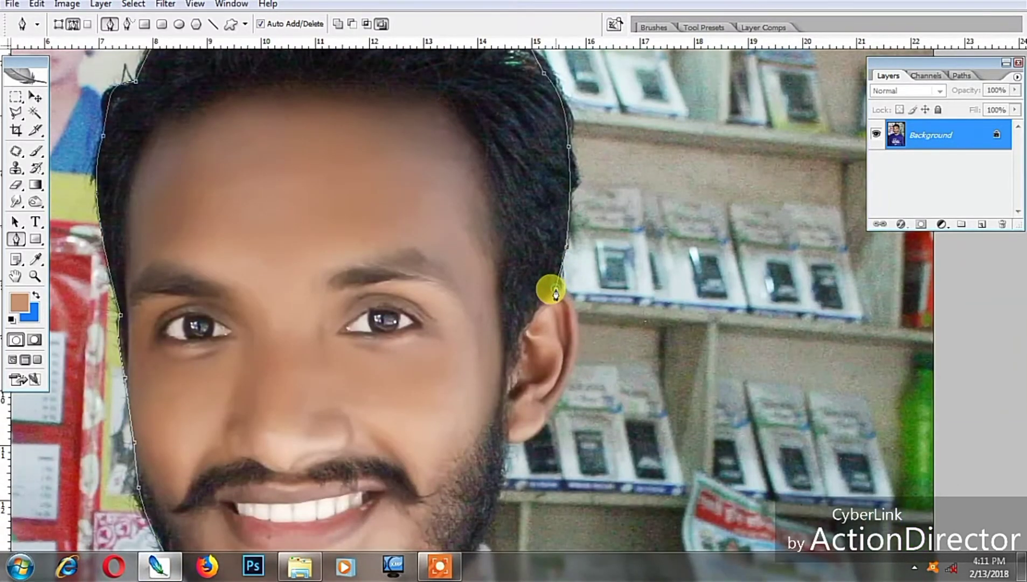
scroll(555, 294, down, 4)
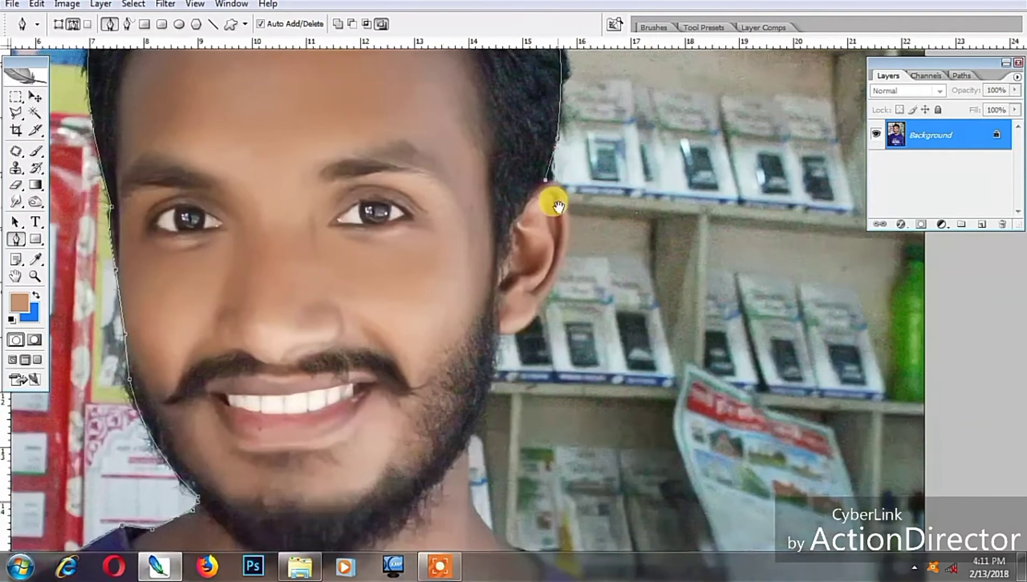
drag(563, 261, 540, 330)
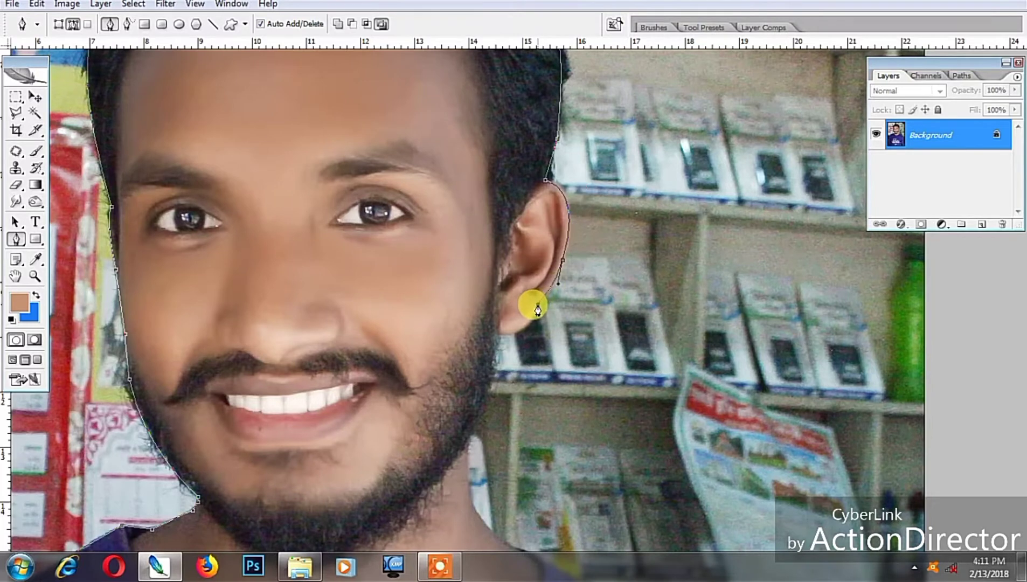
click(537, 305)
Step: Carry the path around the earlobe and down the jawline onto the neck
scroll(541, 286, down, 1)
drag(505, 293, 475, 281)
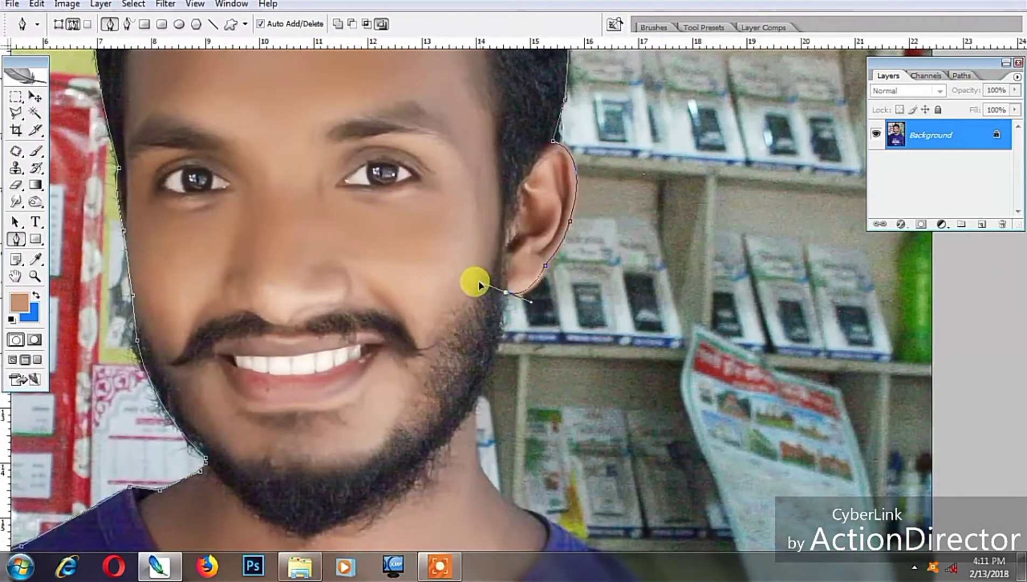
click(495, 347)
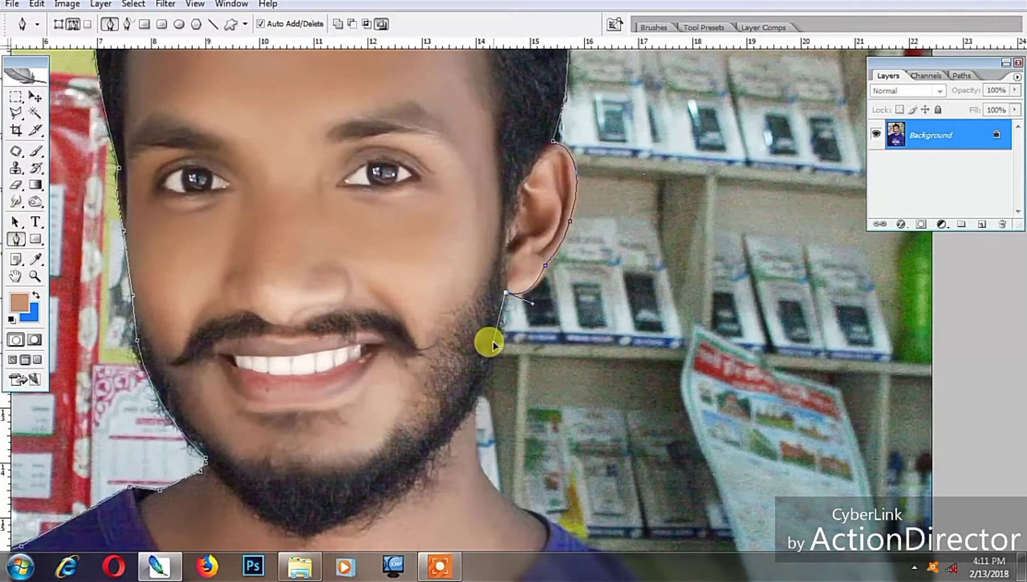
click(473, 407)
scroll(473, 412, down, 1)
scroll(469, 404, down, 1)
Step: Curve the outline along the side of the neck toward the shirt shoulder
click(457, 390)
scroll(464, 390, down, 2)
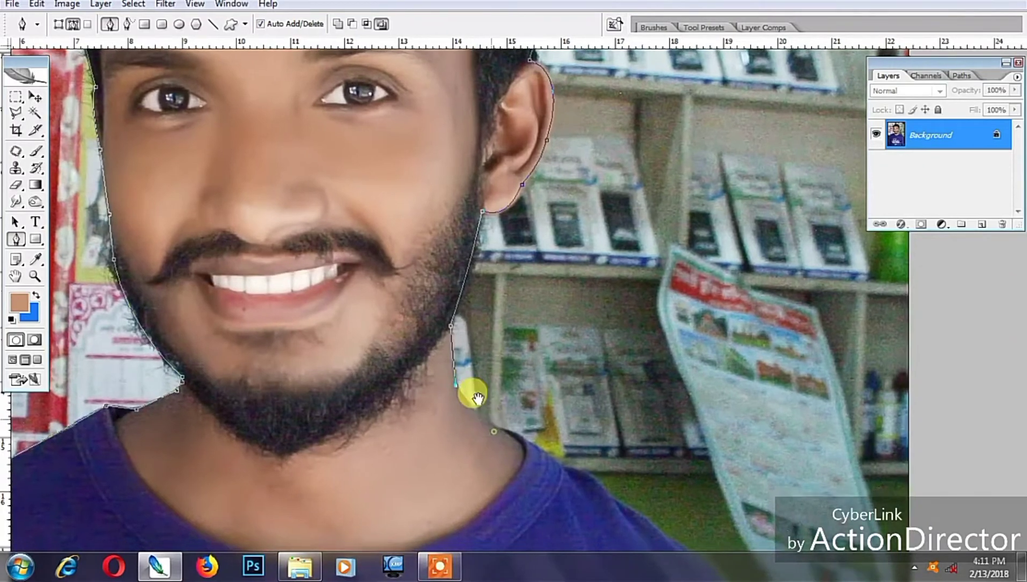
drag(480, 377, 516, 392)
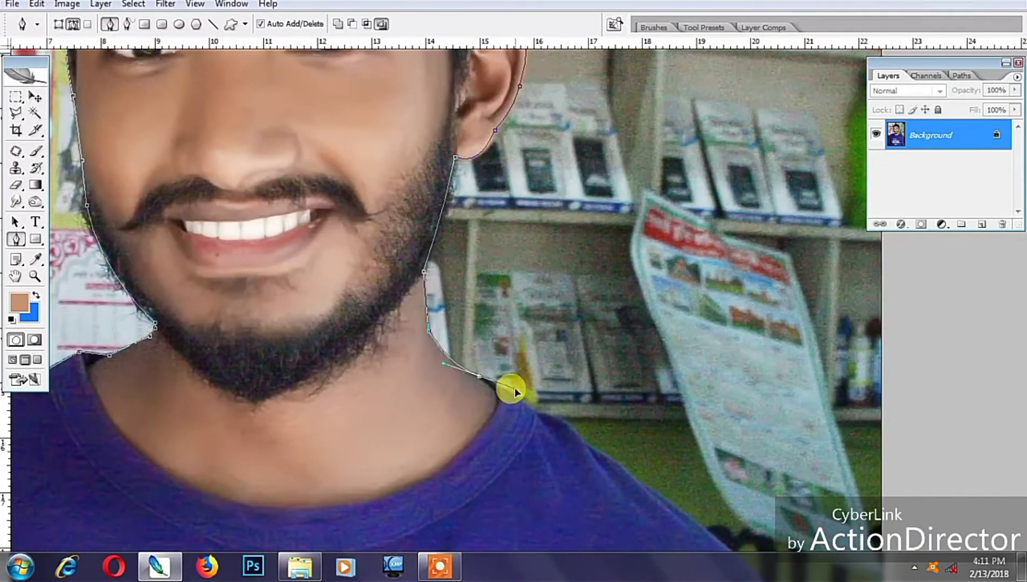
click(548, 416)
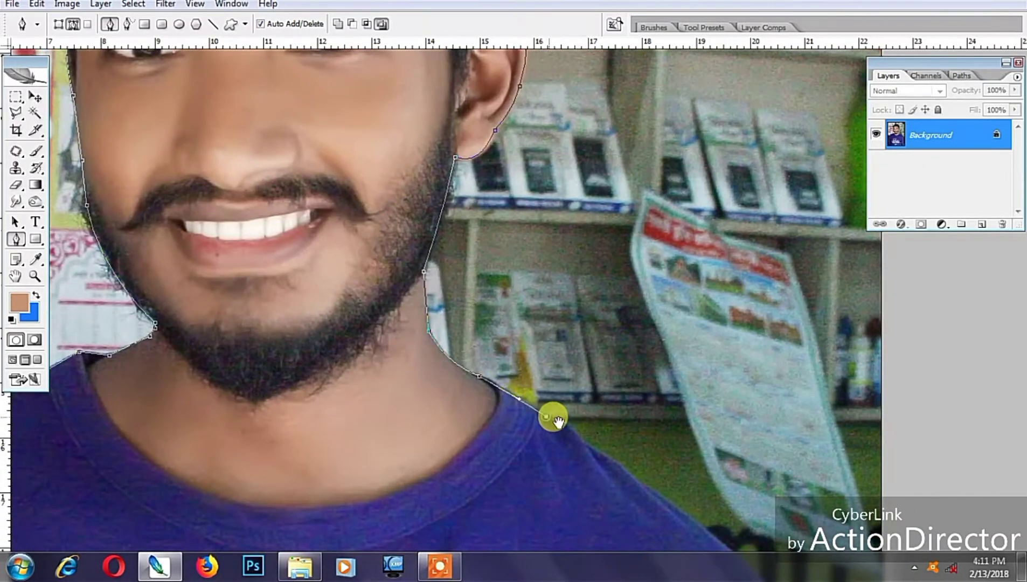
scroll(555, 415, down, 2)
scroll(473, 345, right, 3)
Step: Place curved anchors along the shoulder edge down to the elbow
scroll(485, 335, down, 5)
scroll(469, 269, right, 3)
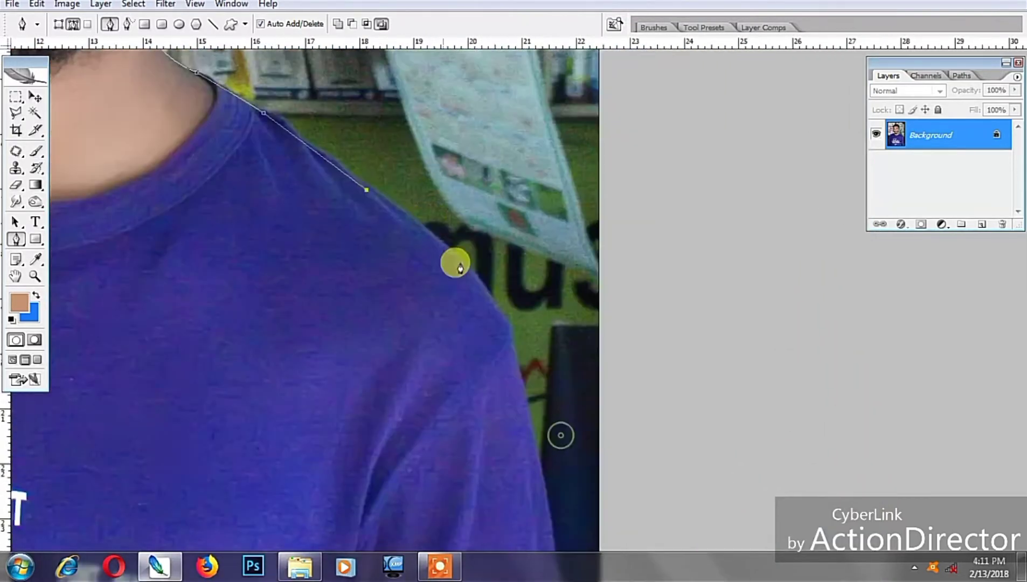
scroll(485, 301, right, 1)
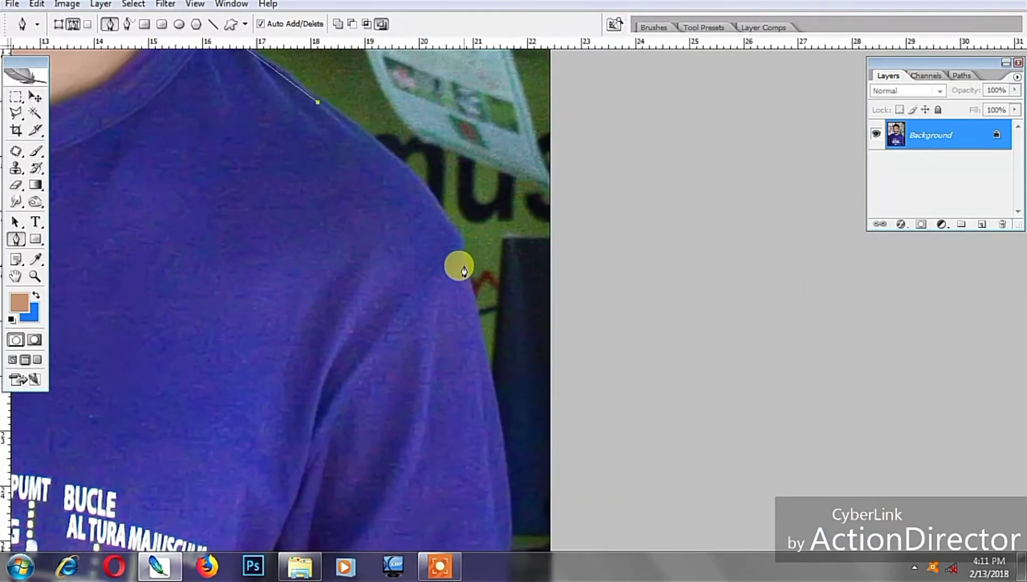
drag(465, 256, 489, 446)
scroll(486, 323, down, 5)
scroll(485, 302, right, 1)
scroll(486, 452, down, 4)
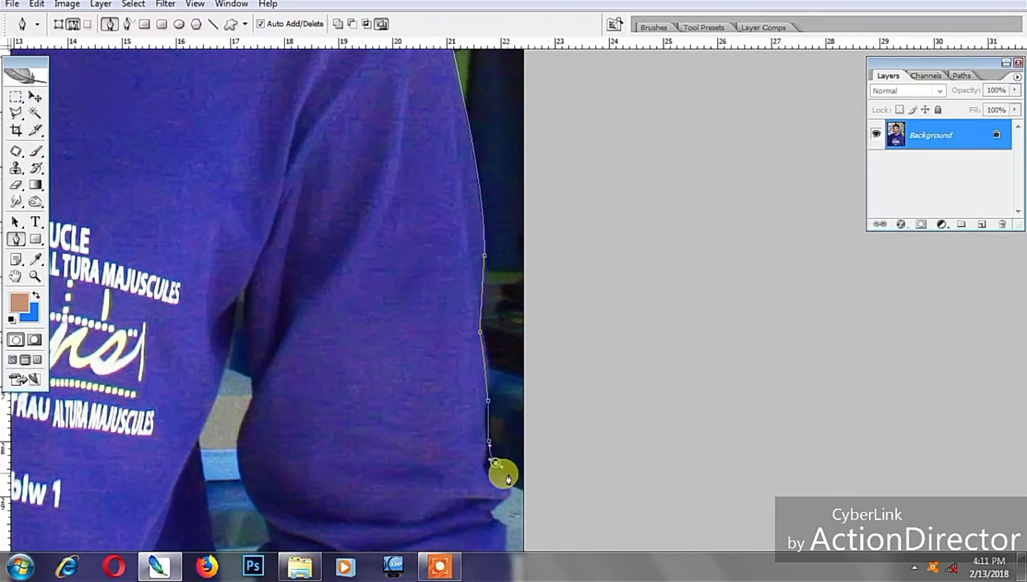
drag(510, 484, 486, 509)
Step: Loop the outline below the bottom edge of the photo
scroll(496, 432, down, 3)
scroll(500, 396, down, 3)
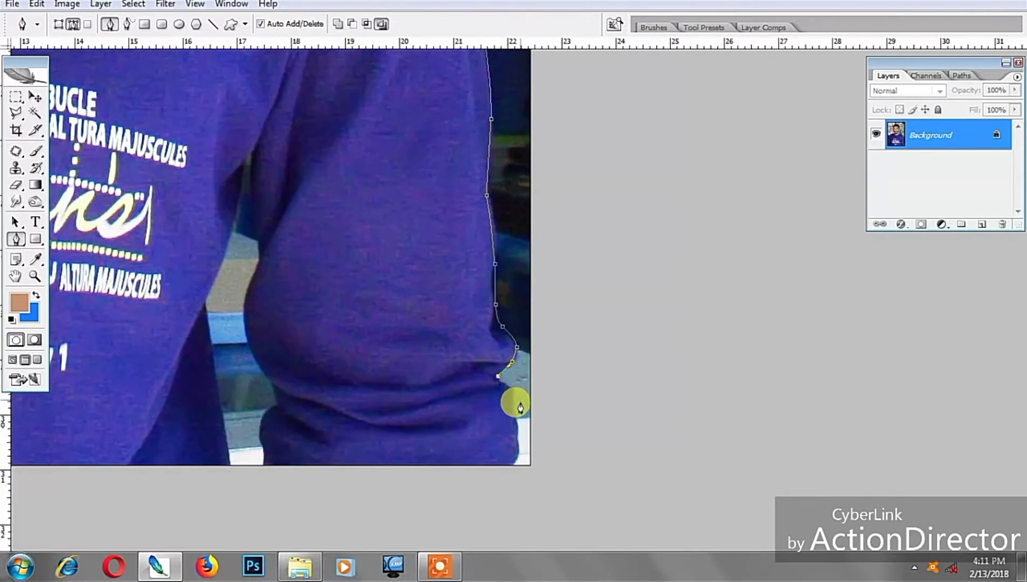
drag(515, 417, 513, 472)
drag(365, 460, 499, 477)
drag(372, 496, 399, 502)
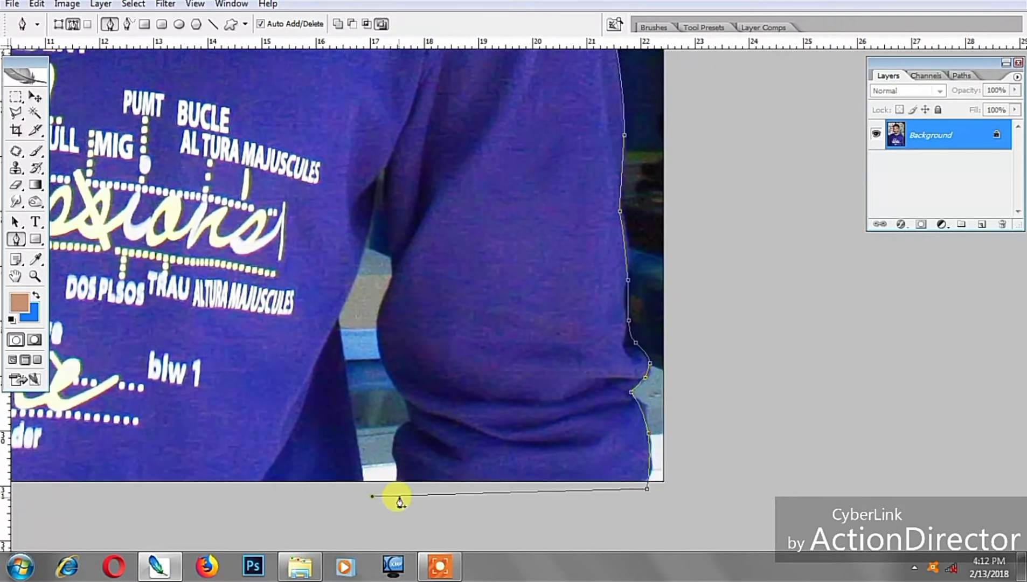
Step: Bring the outline back up the inner arm edge to the armpit
mouse_move(396, 451)
mouse_down()
mouse_move(408, 428)
mouse_move(432, 472)
mouse_up()
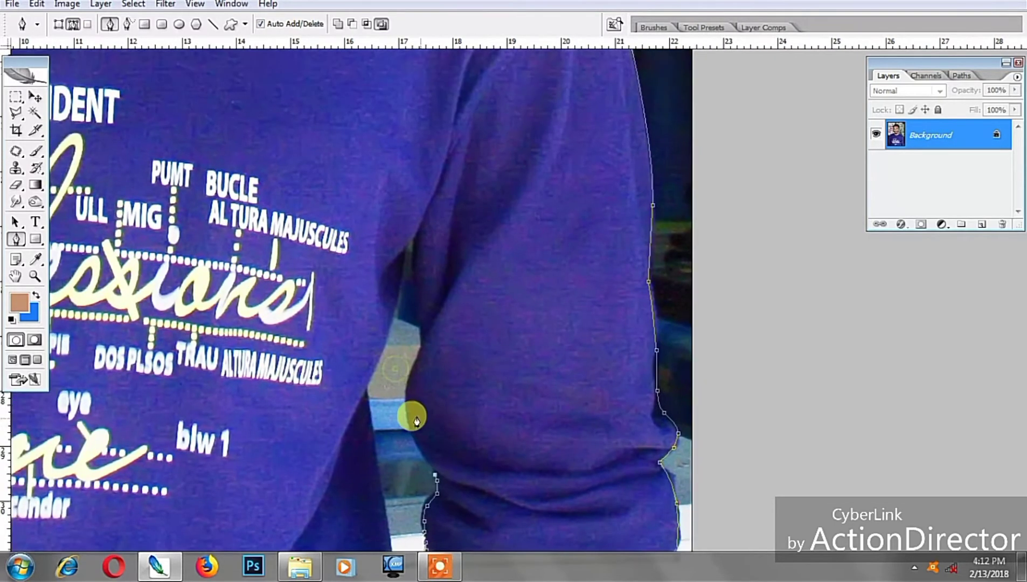
drag(407, 400, 413, 364)
click(422, 345)
click(423, 327)
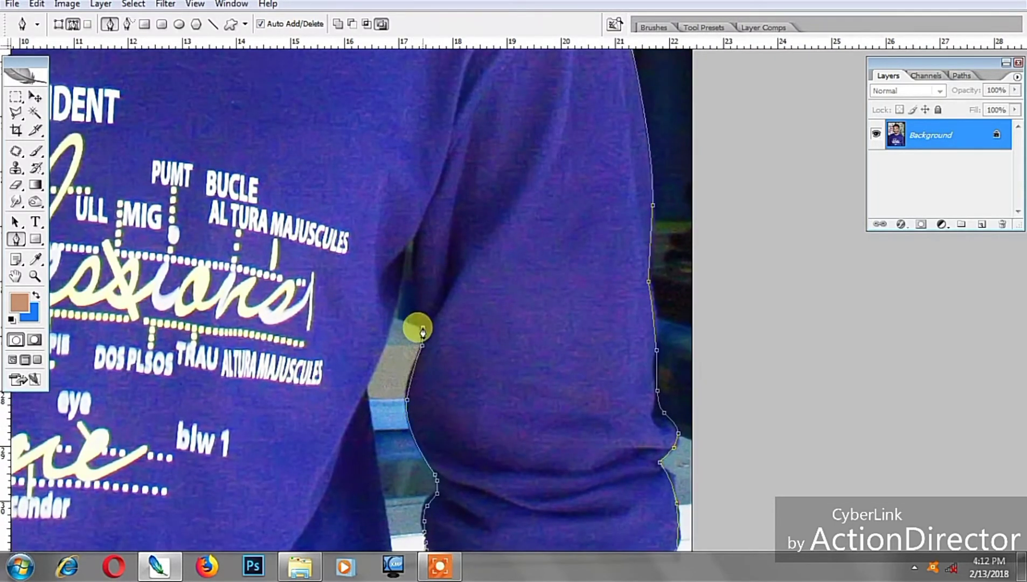
mouse_move(411, 238)
mouse_down()
mouse_move(414, 224)
mouse_move(403, 259)
mouse_up()
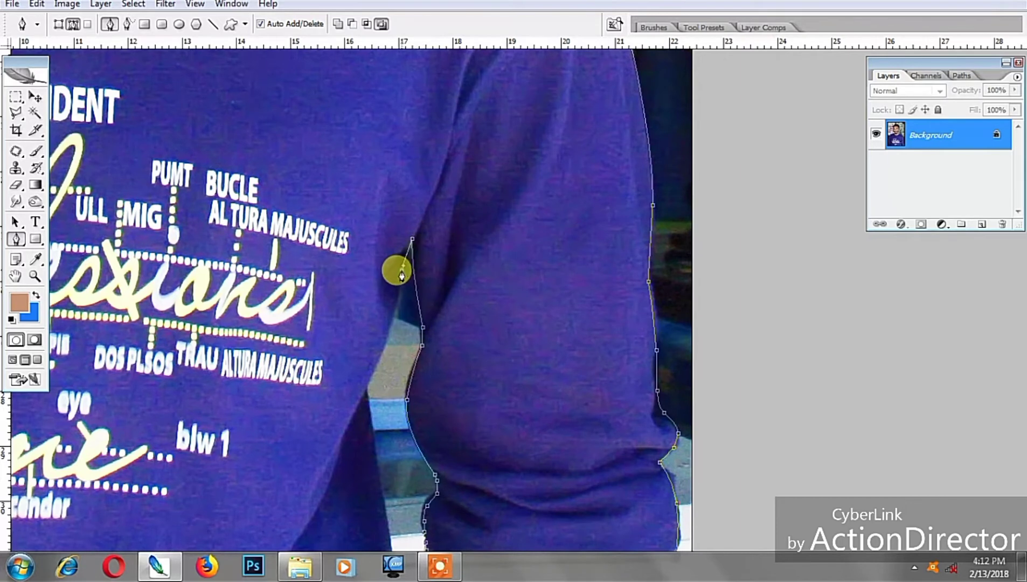
scroll(394, 312, down, 3)
drag(395, 312, 411, 408)
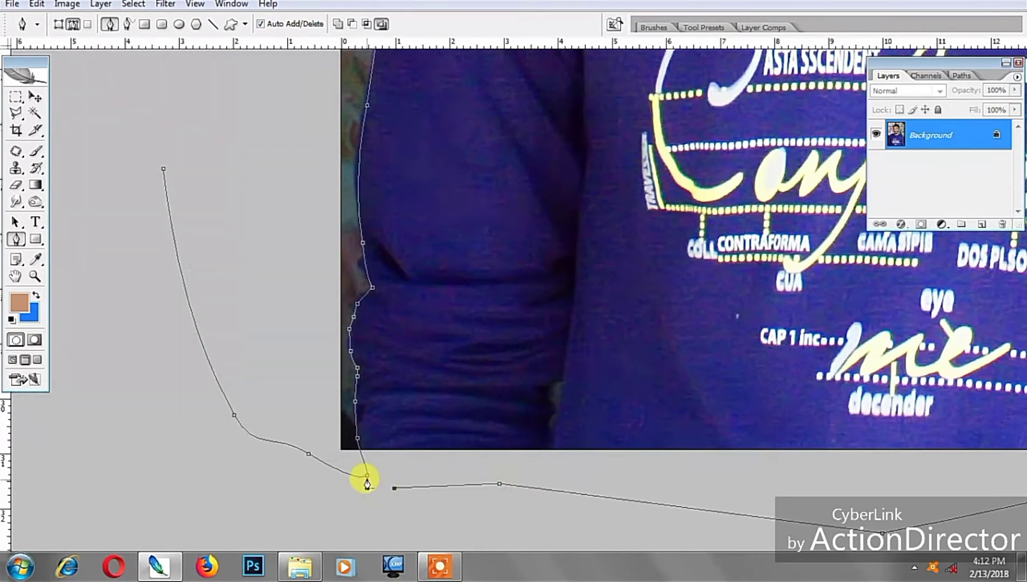
Step: Close the path at its start point, convert it to a selection, and zoom out
click(367, 475)
key(ctrl+Return)
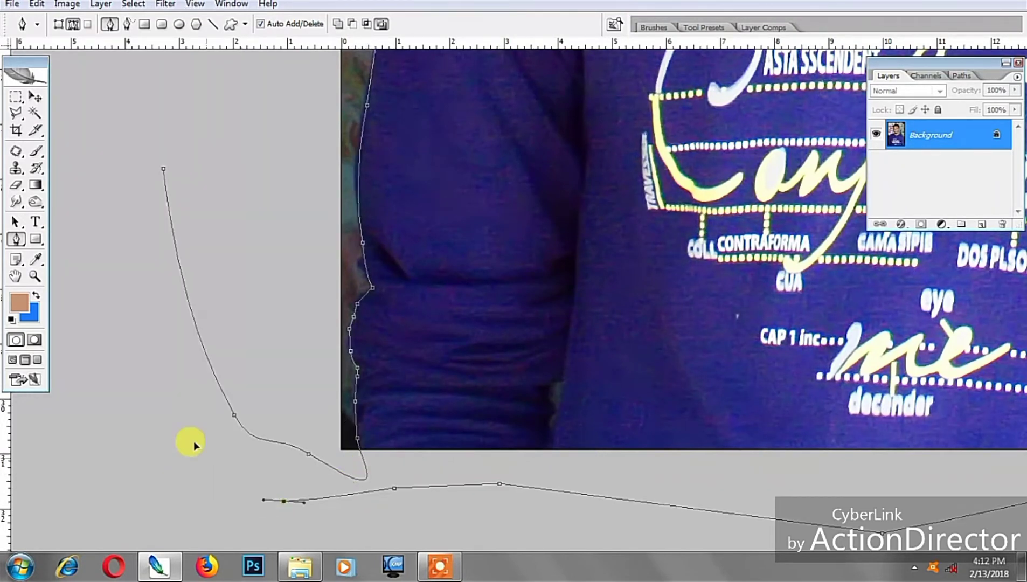
key(ctrl+Return)
ctrl+alt+click(480, 386)
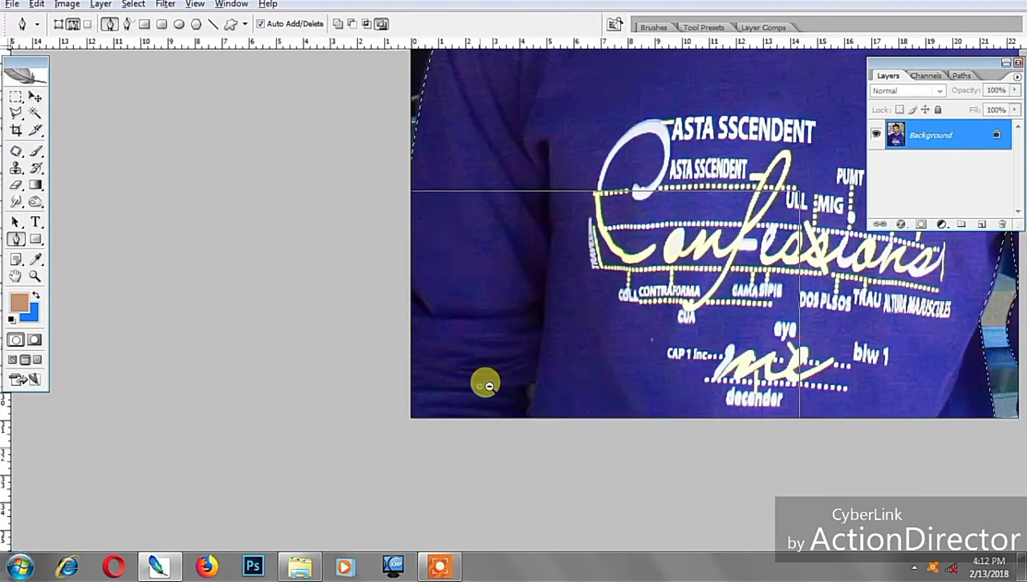
ctrl+alt+click(542, 407)
Step: Feather the selection by 1 px and copy the man onto Layer 1
key(ctrl+alt+d)
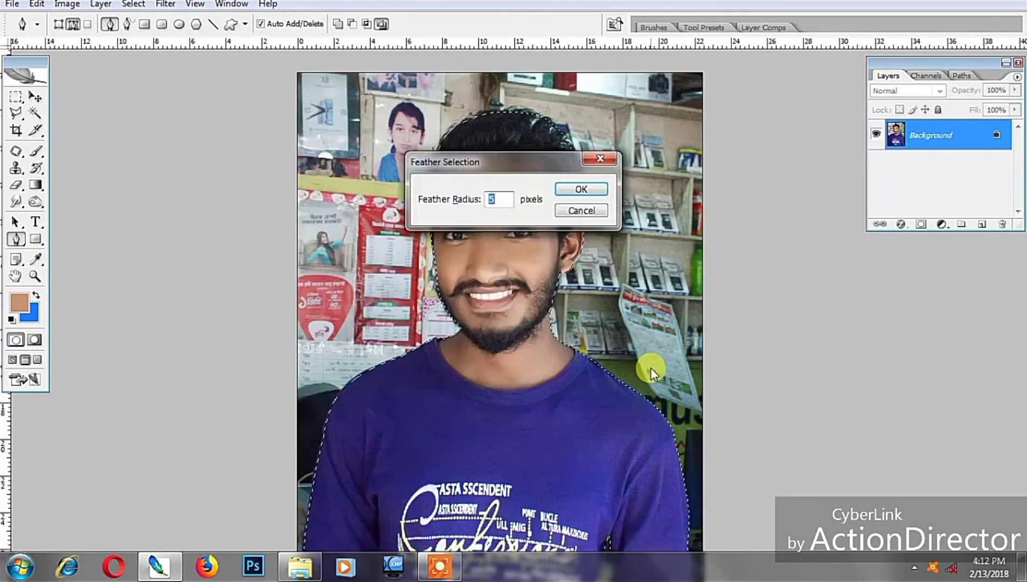
text(1)
key(Return)
key(ctrl+j)
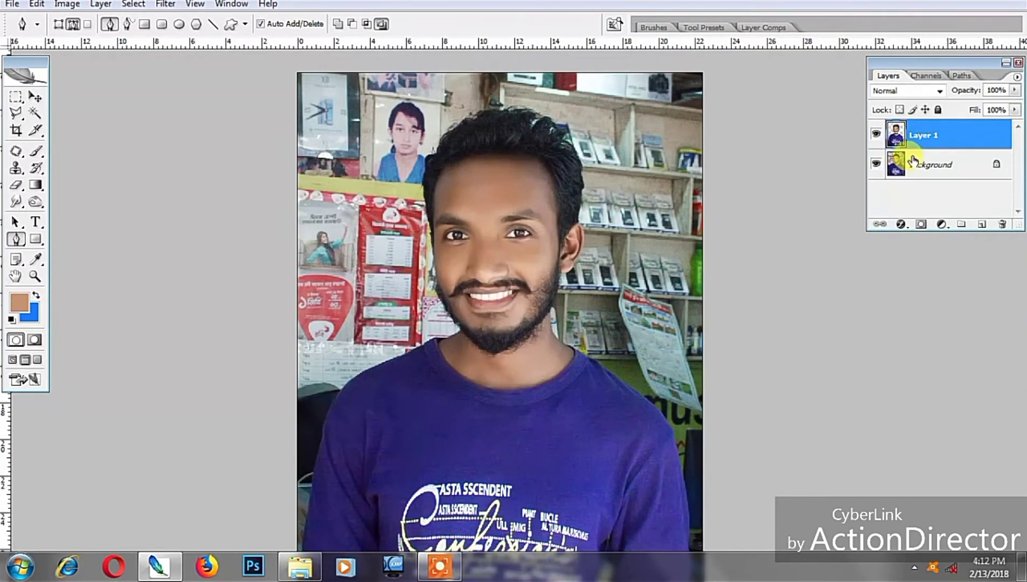
Step: Open the boardwalk JPEG from WALL PAPER (D:) > WALL PAPER > new in Photoshop
ctrl+alt+click(562, 270)
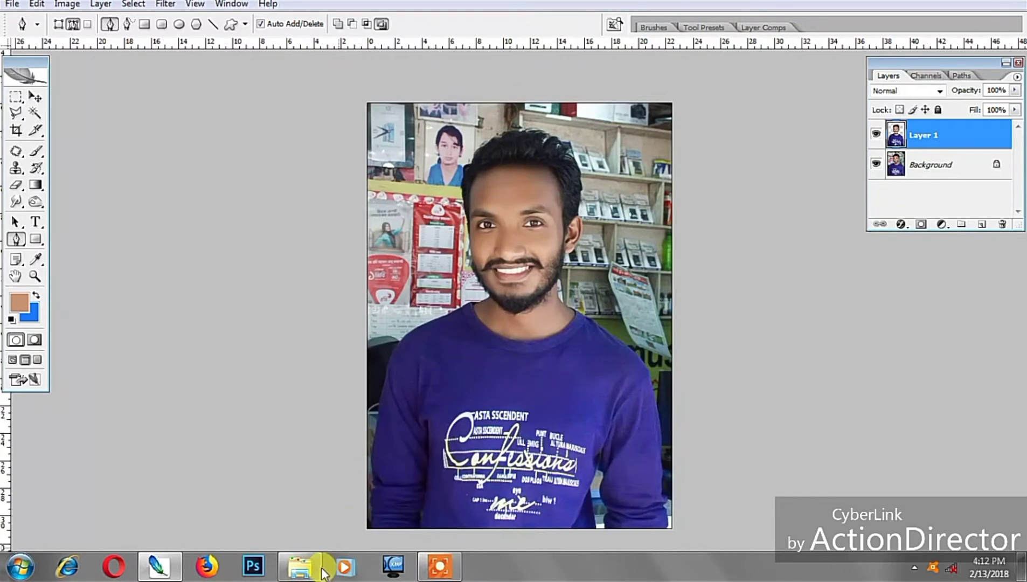
click(299, 566)
click(116, 277)
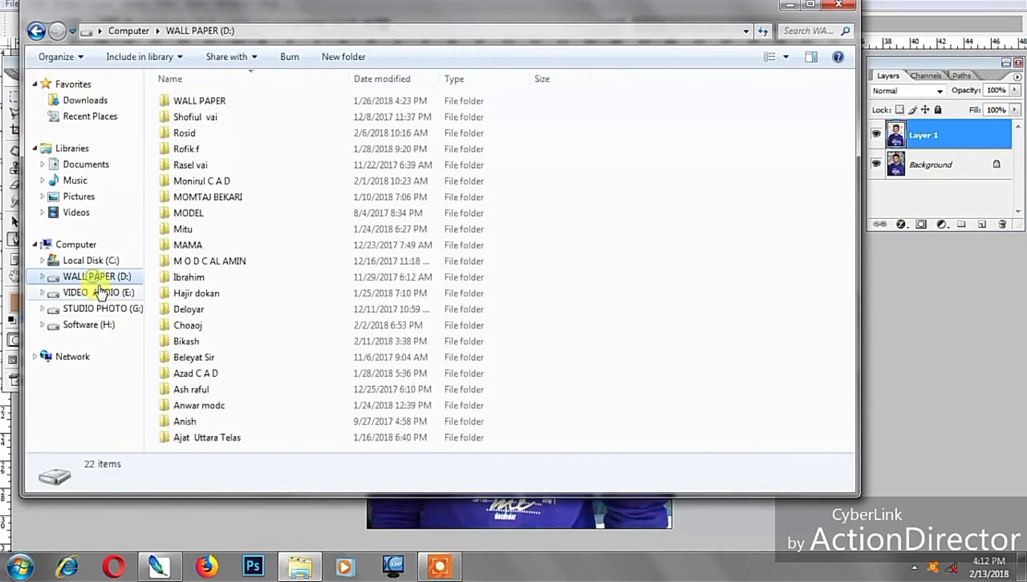
double_click(183, 102)
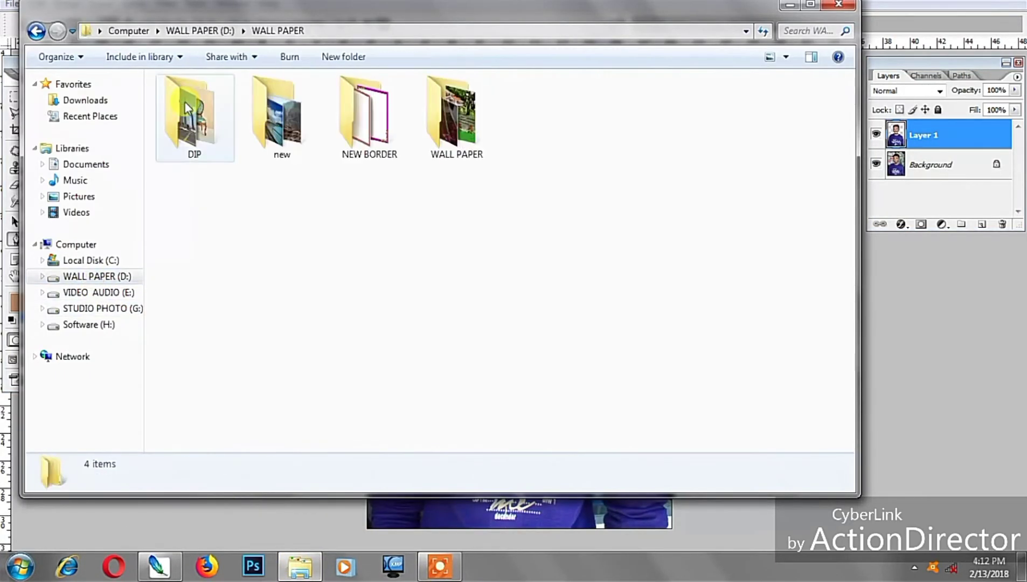
double_click(275, 119)
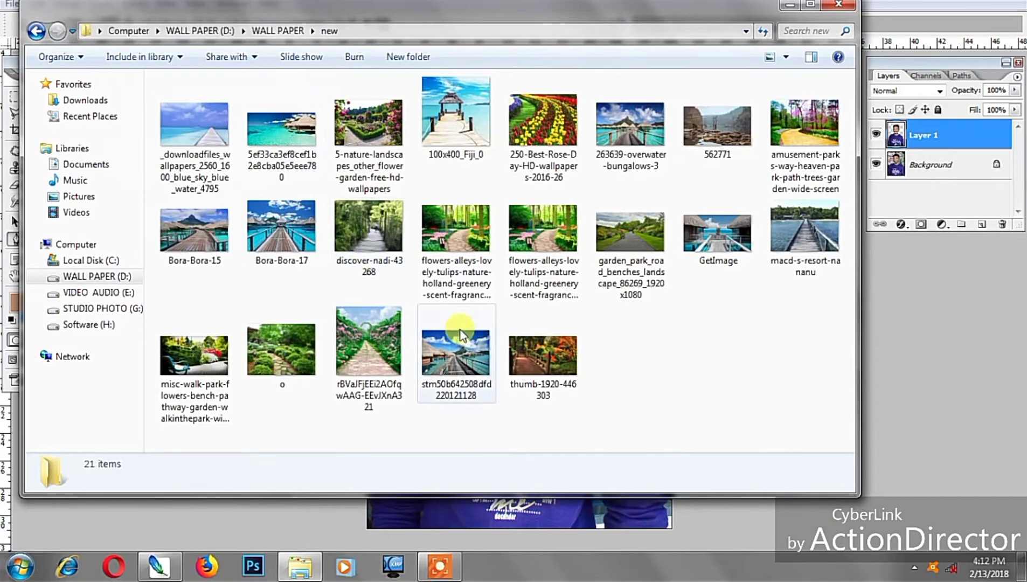
mouse_move(456, 353)
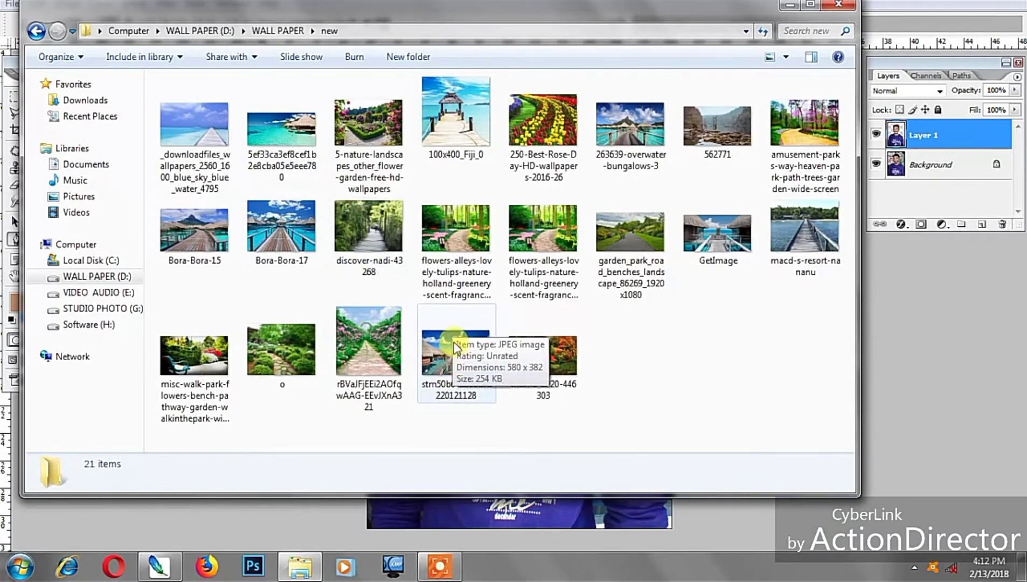
drag(453, 342, 283, 509)
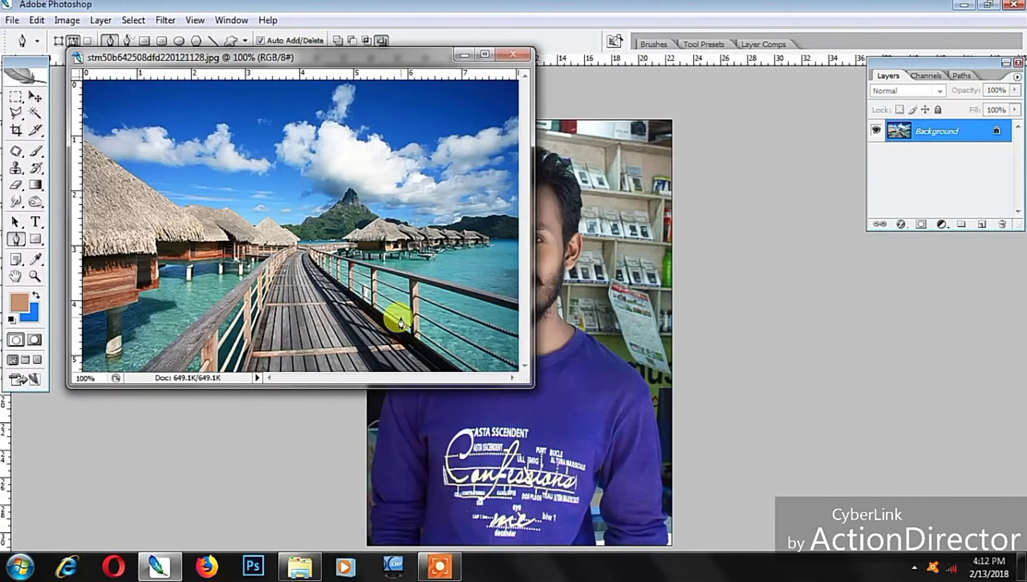
Step: Drag the boardwalk photo into the portrait document and enlarge it over the canvas
key(v)
mouse_move(415, 168)
mouse_down()
mouse_move(589, 291)
mouse_move(518, 307)
mouse_up()
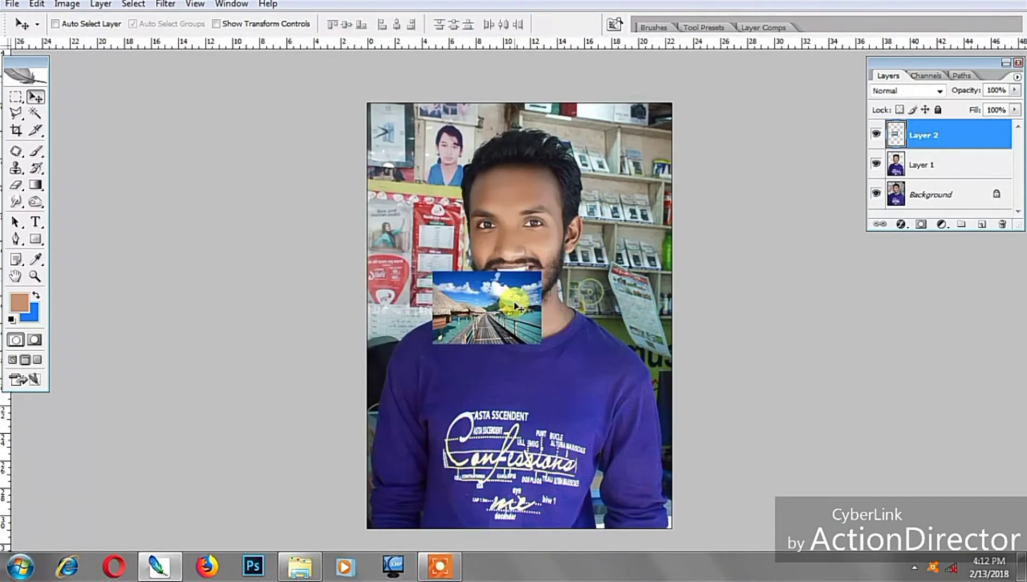
key(ctrl+t)
drag(434, 343, 168, 550)
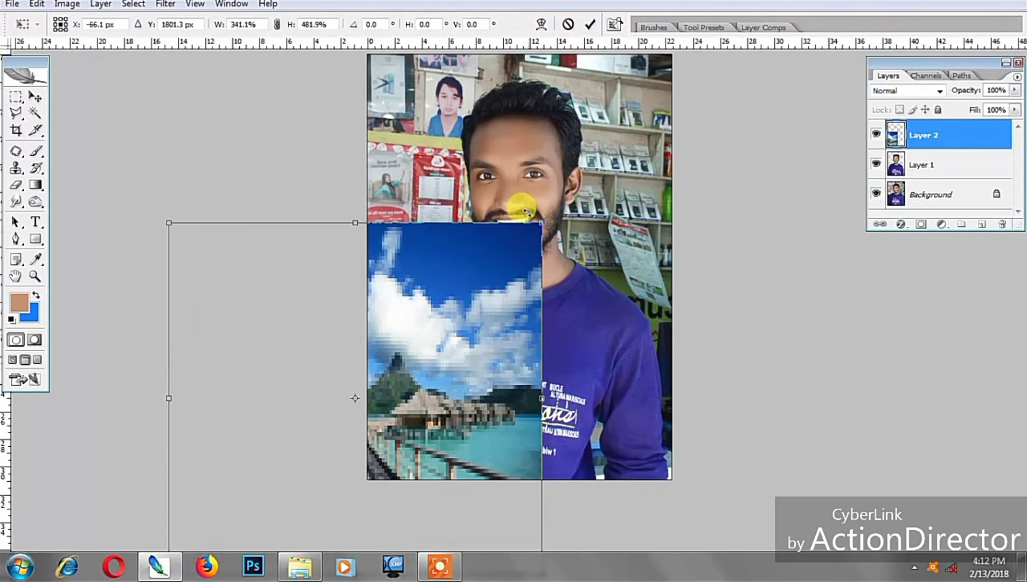
drag(538, 211, 672, 18)
alt+click(575, 333)
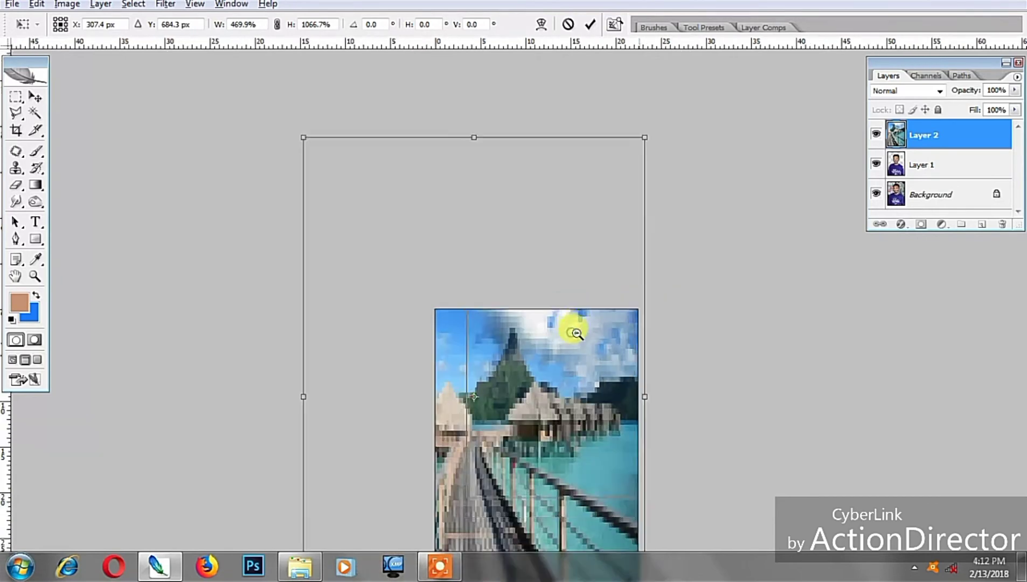
key(Return)
Step: Reshape the beach layer to fit the canvas and stack Layer 1 above it
key(ctrl+t)
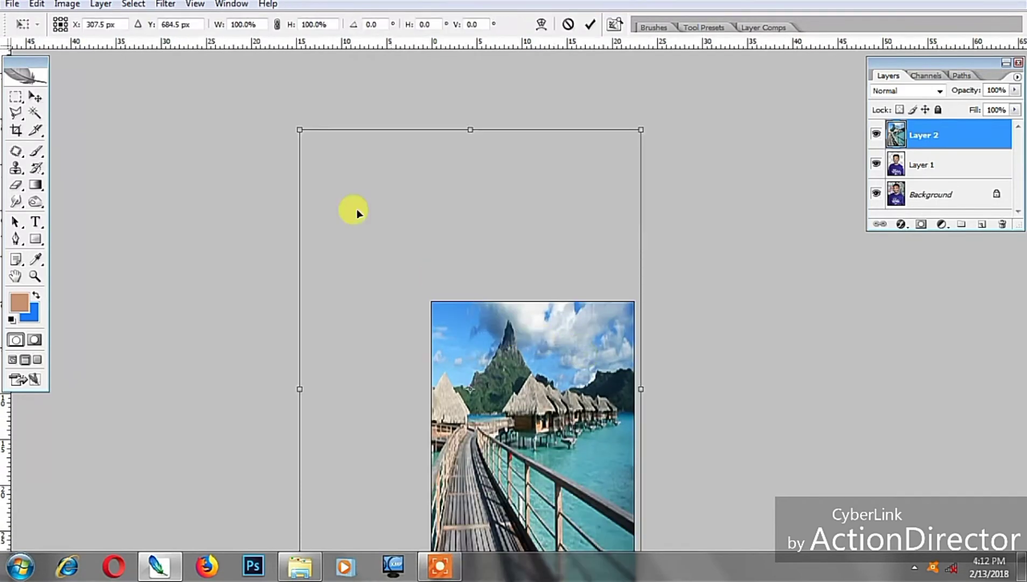
drag(300, 129, 283, 302)
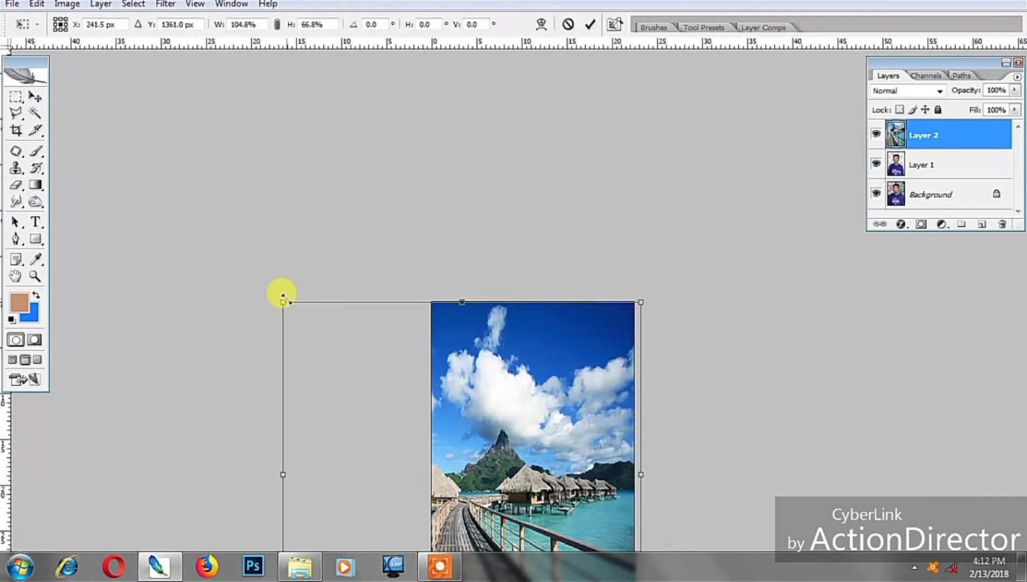
key(Return)
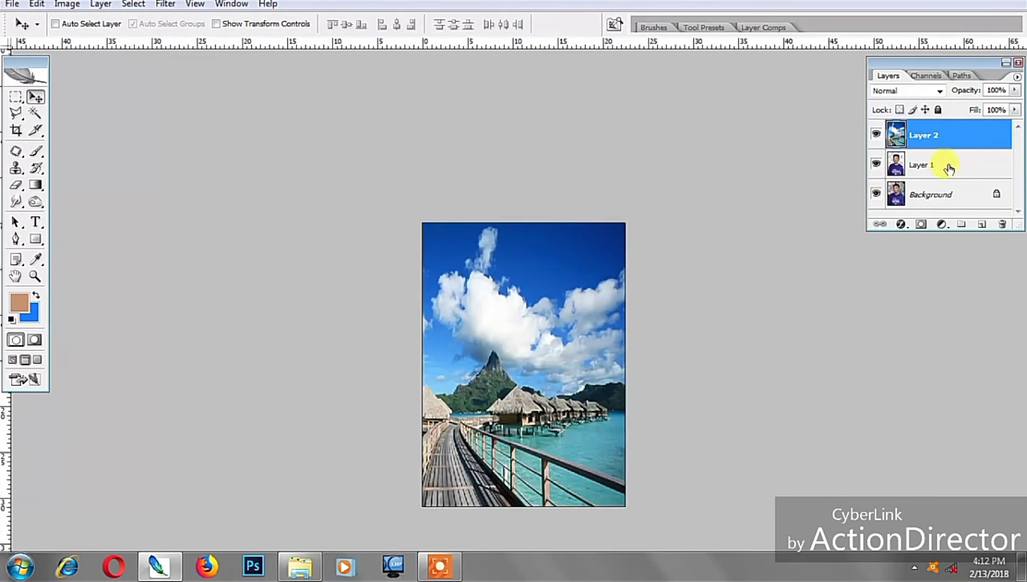
drag(948, 169, 940, 131)
Step: Zoom in closely on the top edge of the man's hair
ctrl+click(579, 302)
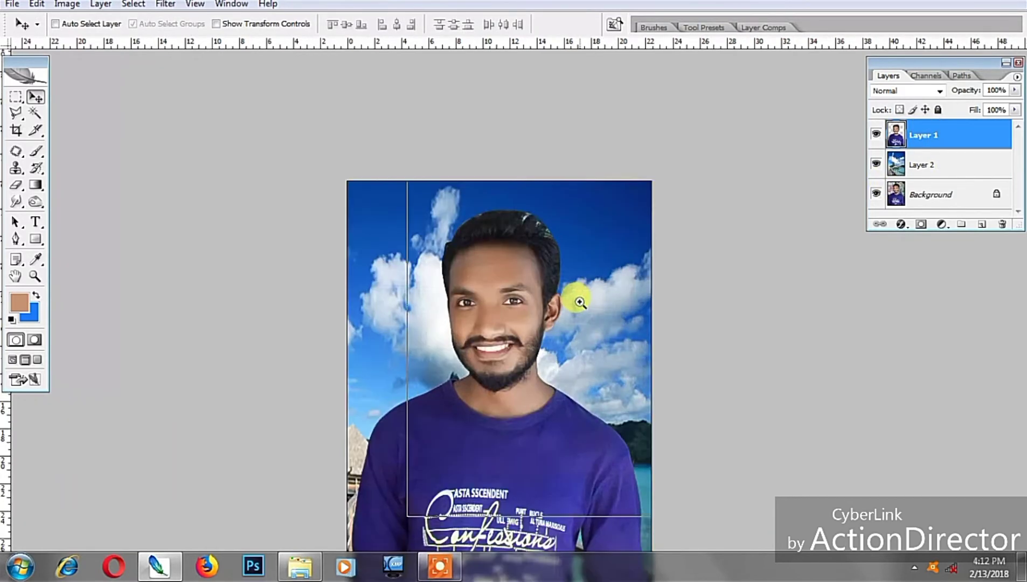
ctrl+click(556, 287)
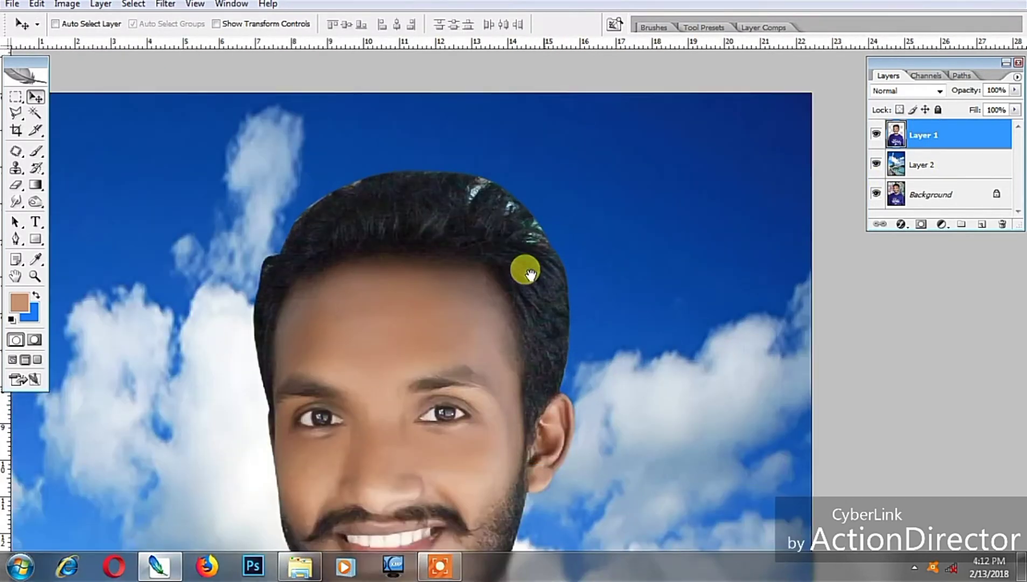
ctrl+click(496, 280)
ctrl+click(499, 285)
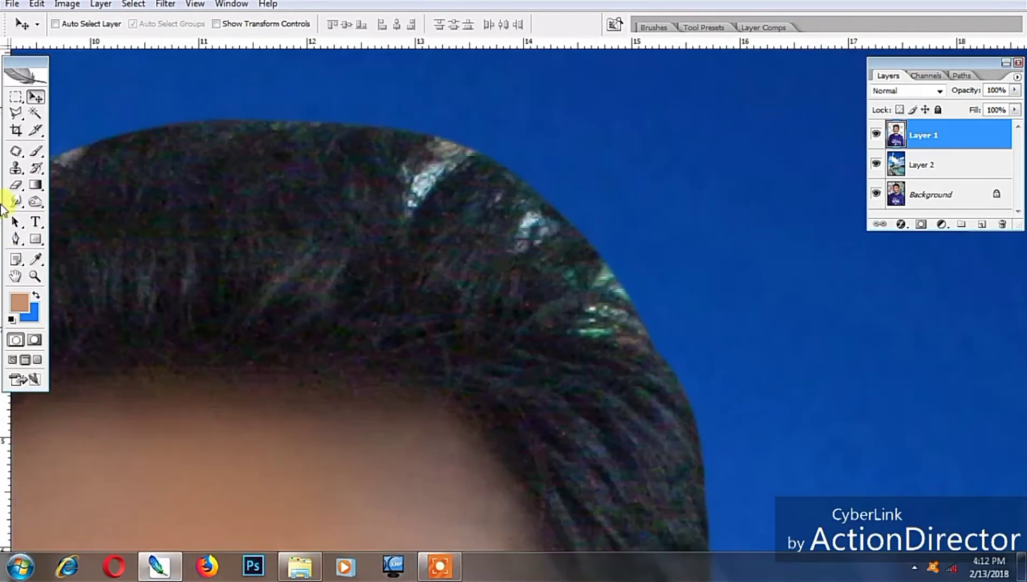
Step: Clone dark hair from a nearby patch over the light streaks in the hair
click(16, 170)
alt+click(470, 229)
scroll(377, 232, up, 1)
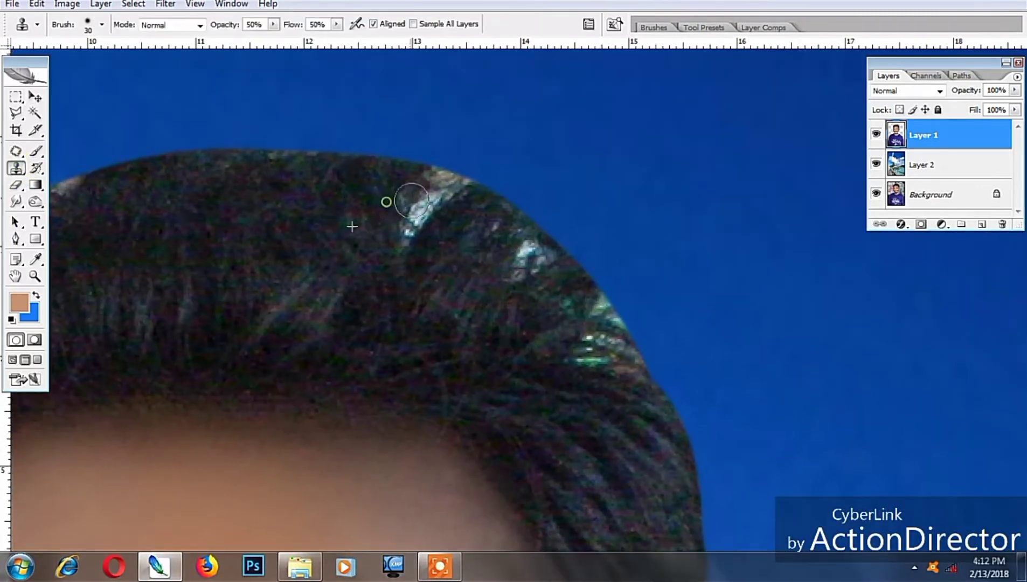
drag(426, 193, 454, 191)
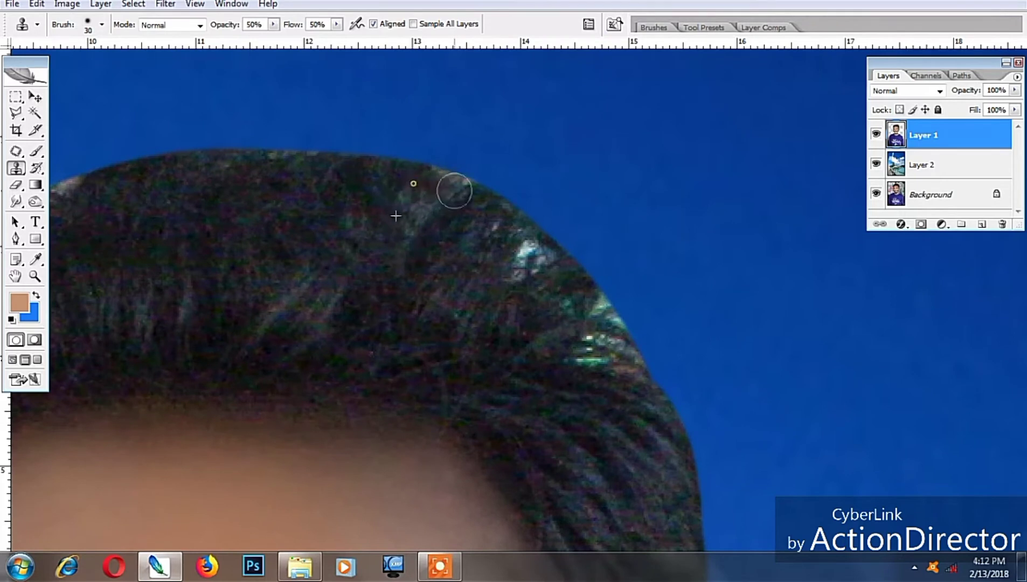
mouse_move(383, 197)
mouse_down()
mouse_move(458, 254)
mouse_move(508, 236)
mouse_move(596, 340)
mouse_move(592, 306)
mouse_up()
Step: Resample dark hair nearby and clone over the remaining streaks on the hair's top edge
alt+click(485, 276)
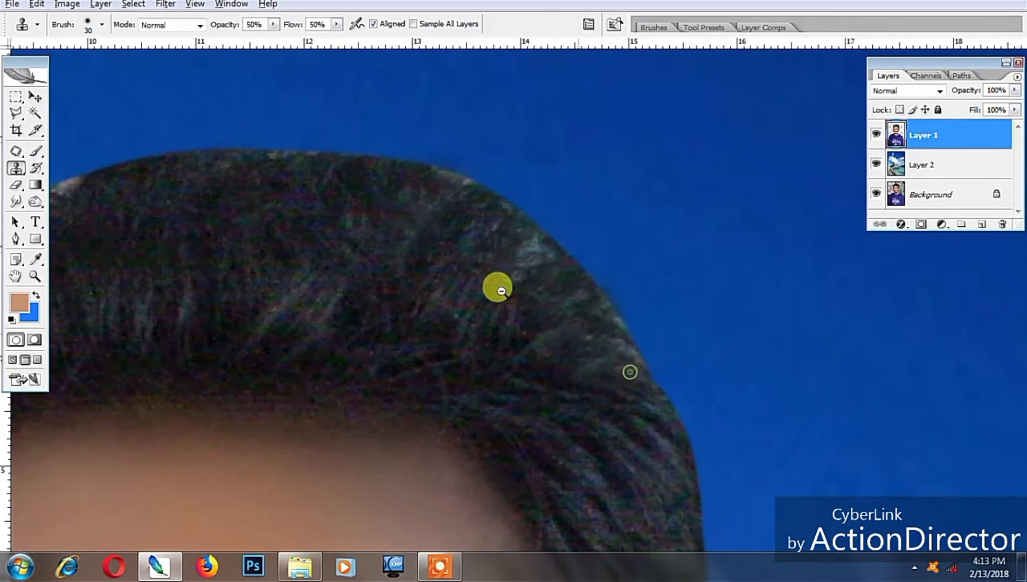
scroll(493, 285, down, 1)
scroll(497, 304, down, 2)
scroll(503, 309, up, 2)
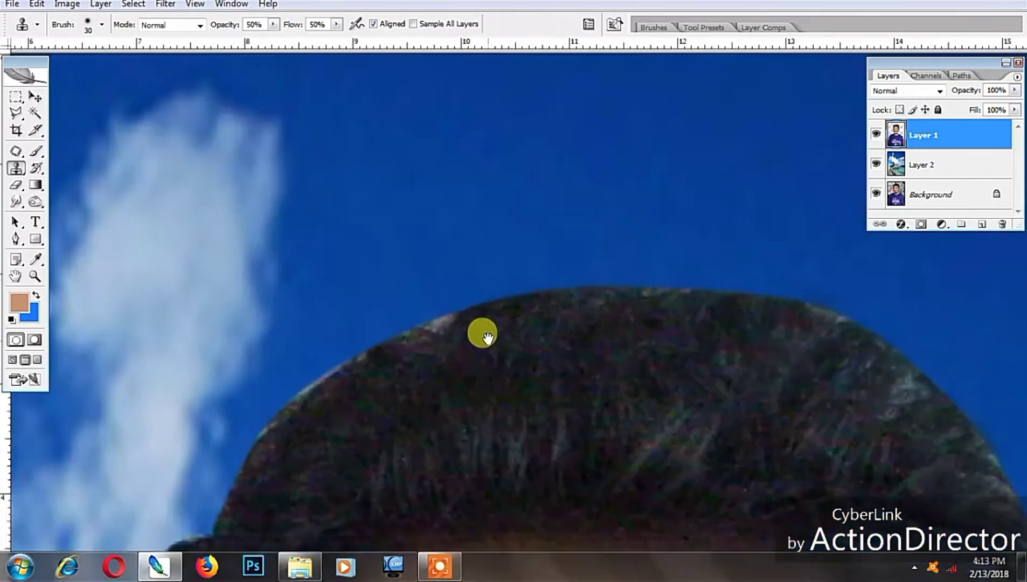
scroll(481, 334, up, 1)
drag(460, 231, 465, 233)
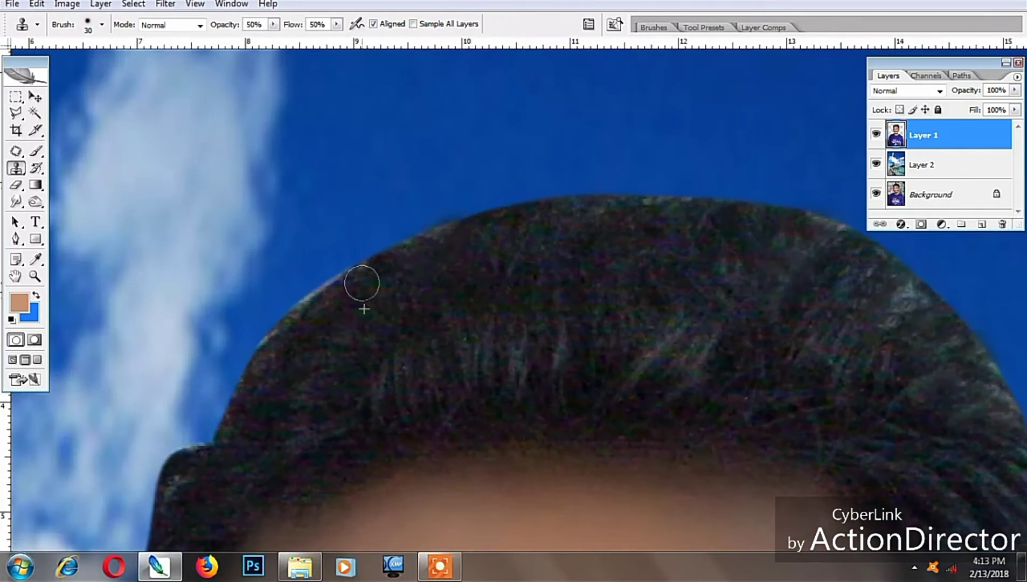
scroll(435, 264, down, 1)
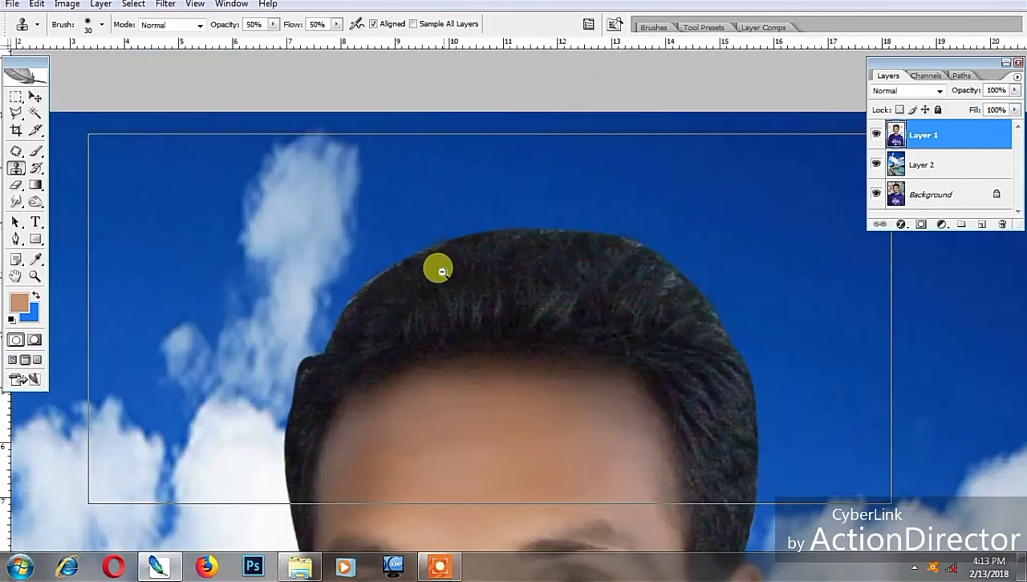
scroll(438, 268, down, 1)
scroll(509, 181, down, 1)
click(17, 202)
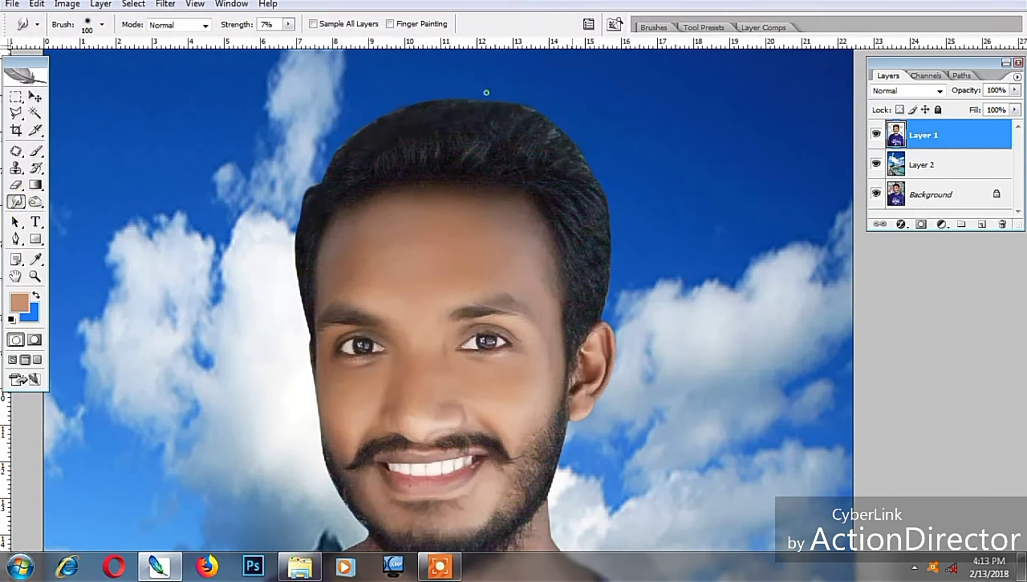
Step: Smudge the hair outline and jaw/beard edges at 7% strength, then zoom out twice
scroll(604, 281, down, 2)
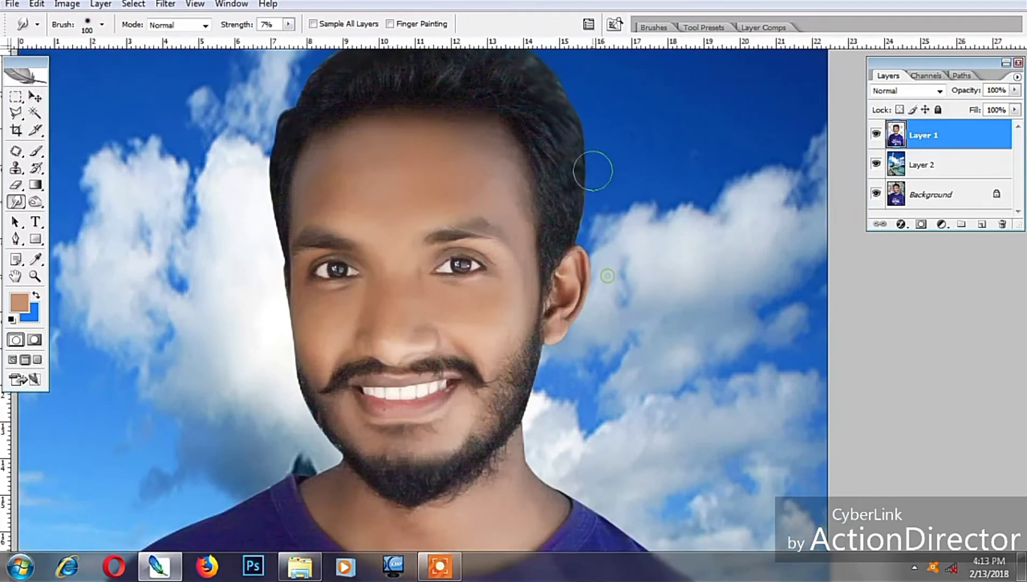
scroll(579, 218, up, 3)
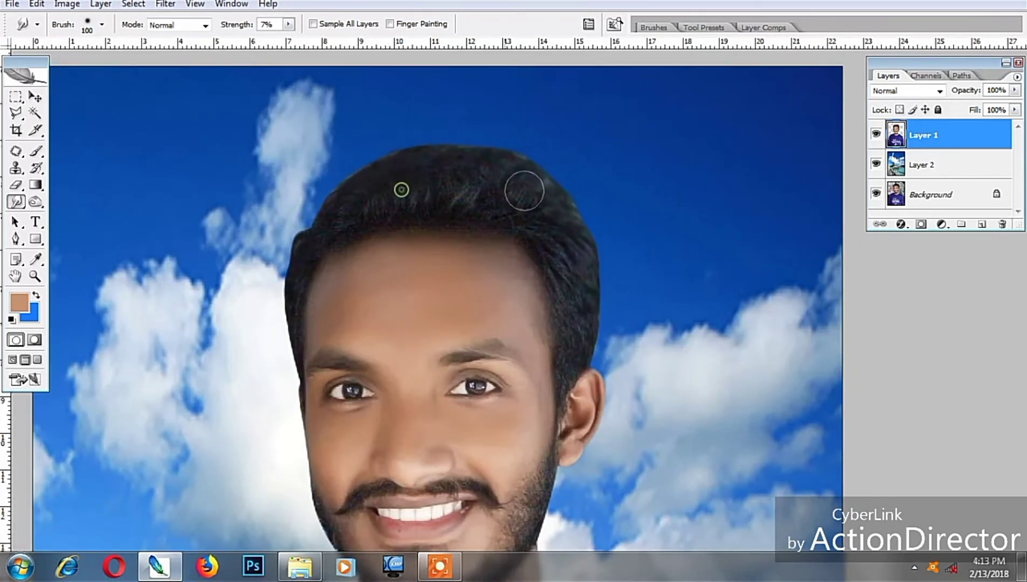
drag(515, 276, 550, 316)
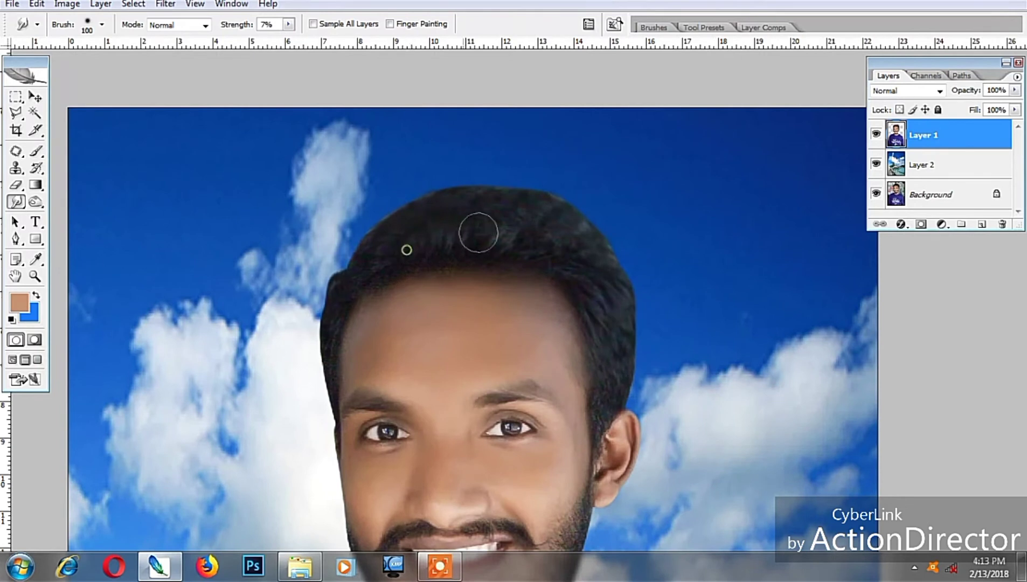
drag(539, 258, 592, 248)
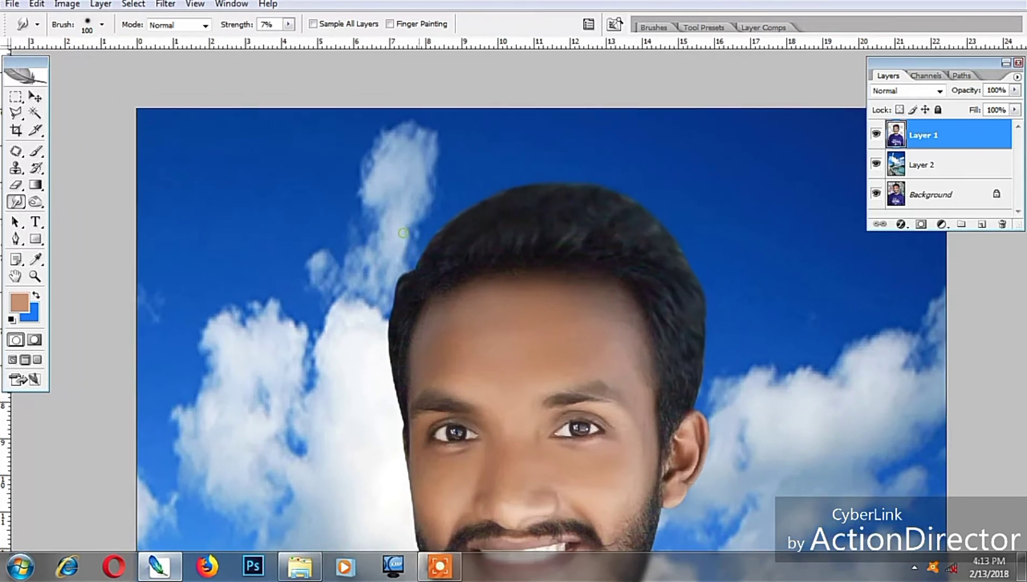
drag(402, 229, 417, 241)
drag(378, 337, 317, 117)
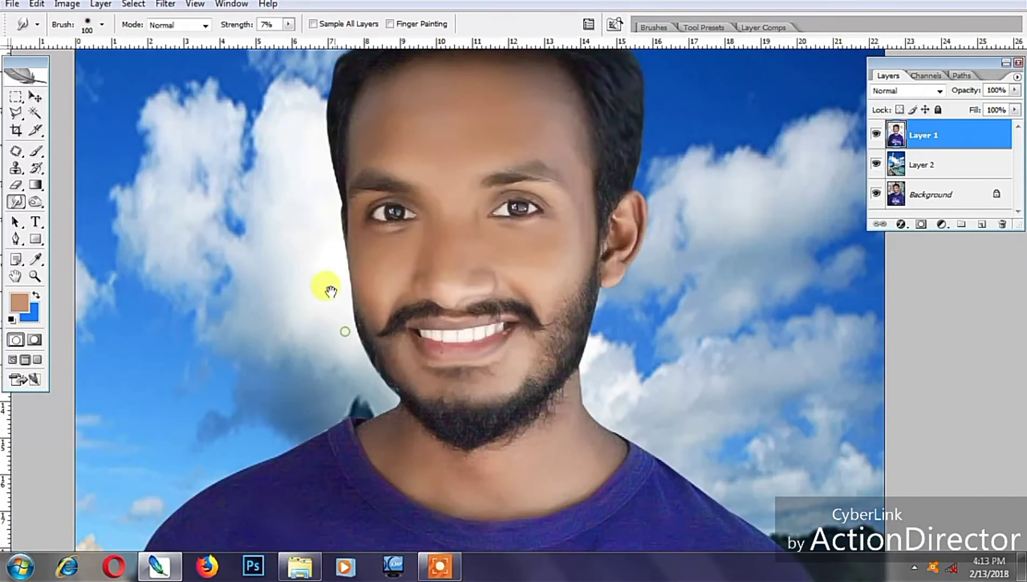
key(ctrl+minus)
key(ctrl+minus)
key(ctrl+minus)
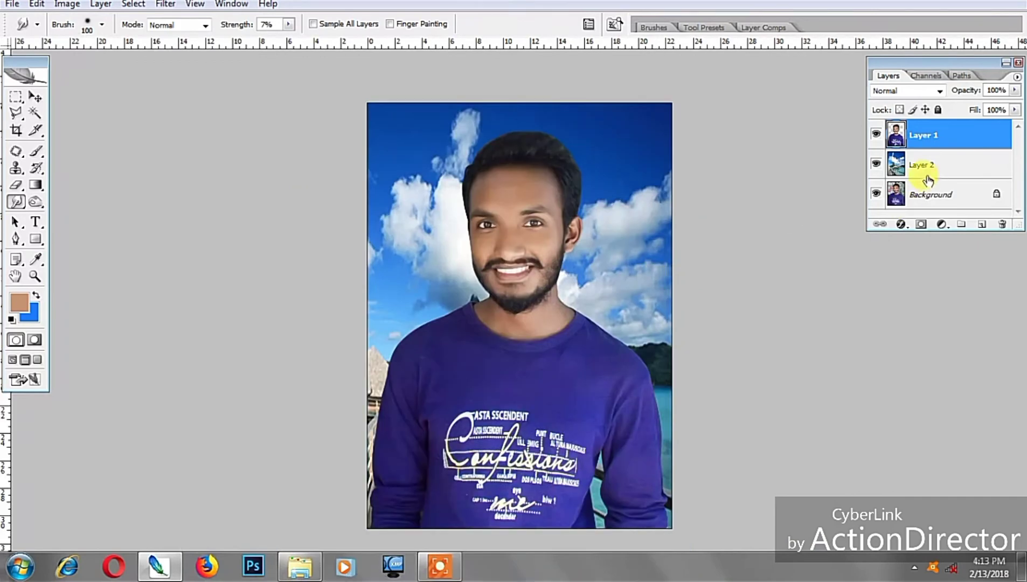
Step: Shift Layer 2 upward and rescale it so the mountains and huts show behind the man
click(923, 166)
key(ctrl+minus)
key(v)
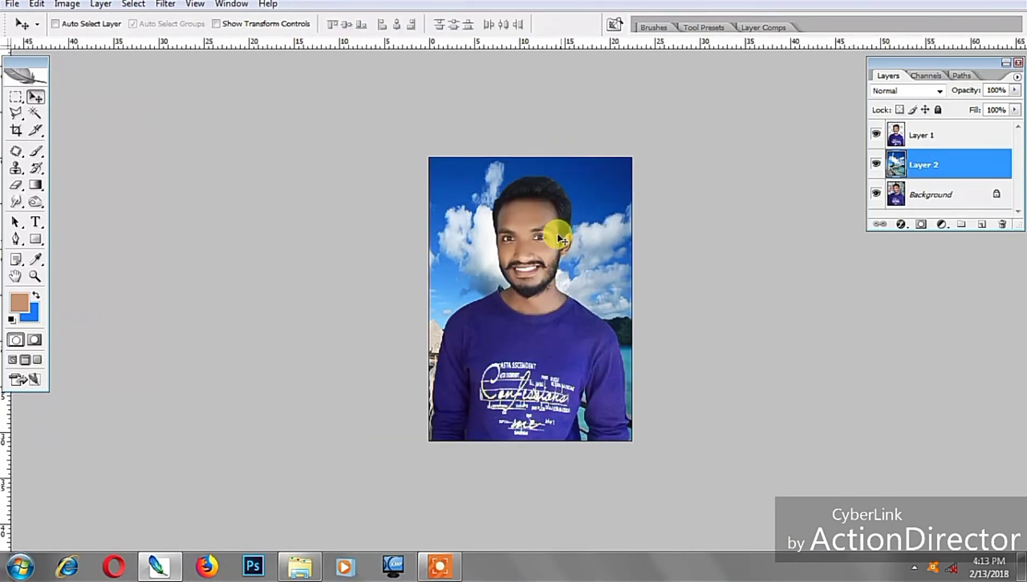
key(ctrl+t)
drag(532, 287, 534, 235)
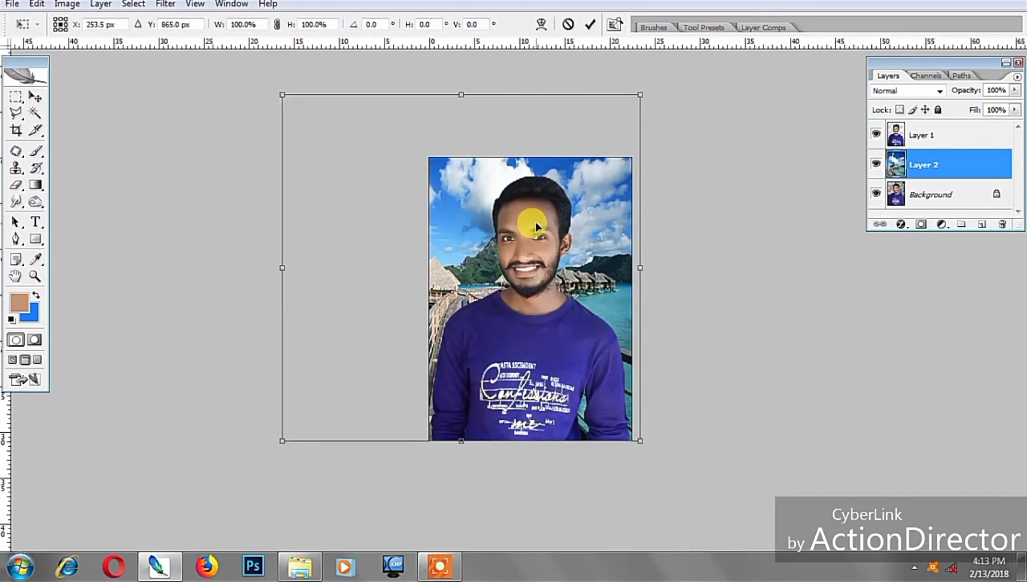
mouse_move(281, 106)
mouse_down()
mouse_move(179, 42)
mouse_move(229, 260)
mouse_up()
drag(619, 420, 602, 221)
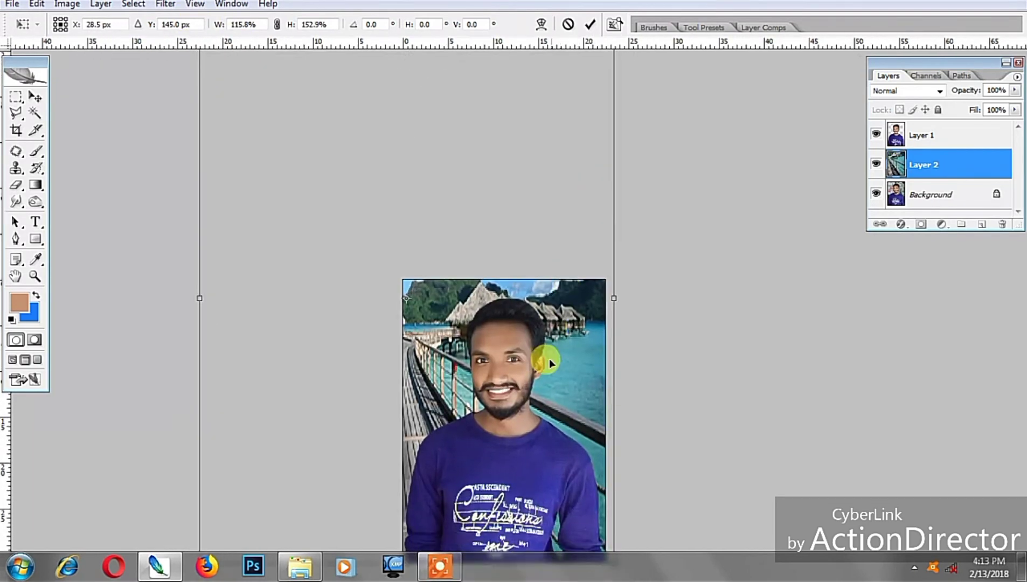
key(Return)
alt+click(549, 354)
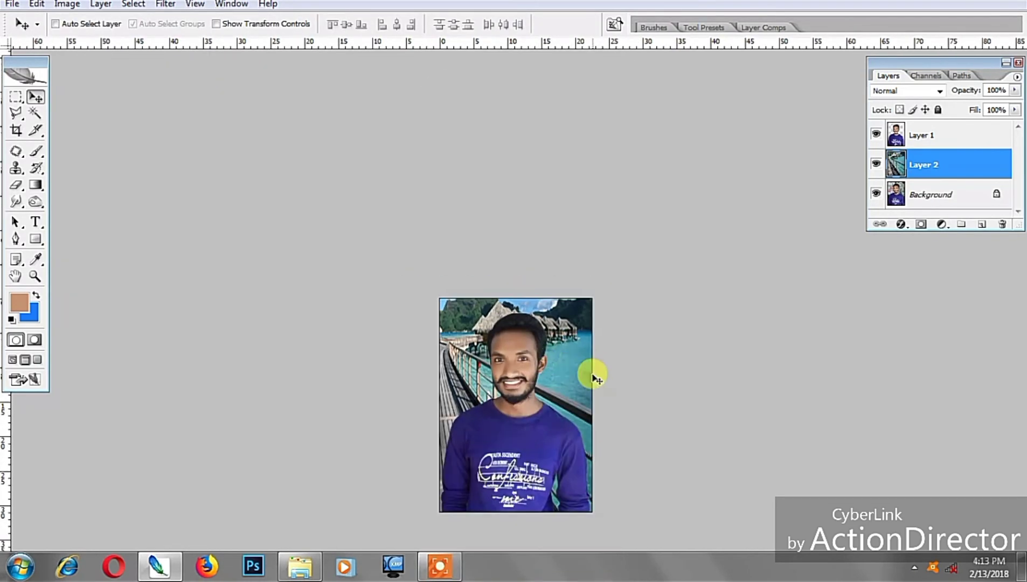
Step: Place the composite window beside the original boardwalk photo
key(f)
key(f)
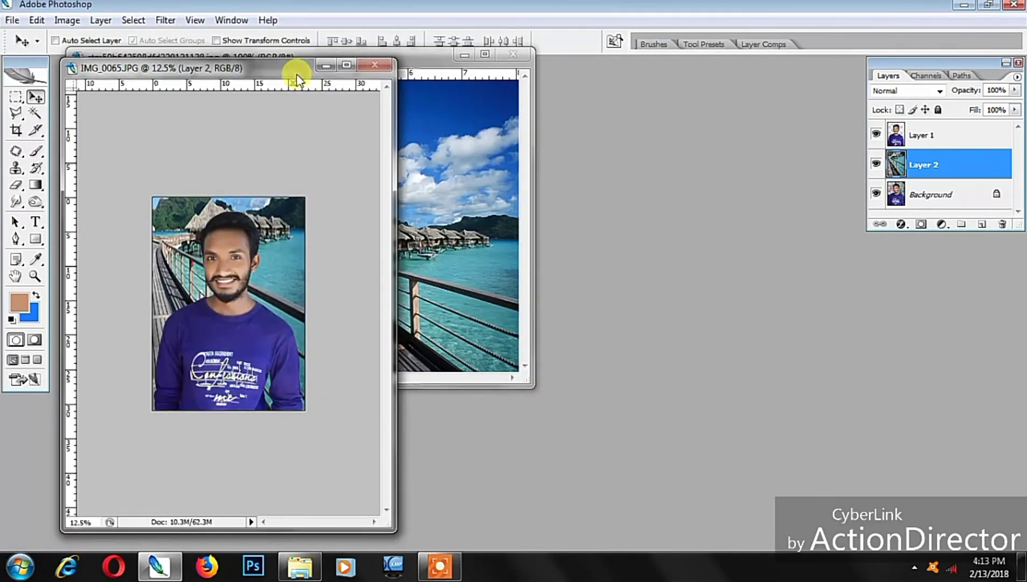
drag(298, 66, 667, 75)
ctrl+click(655, 329)
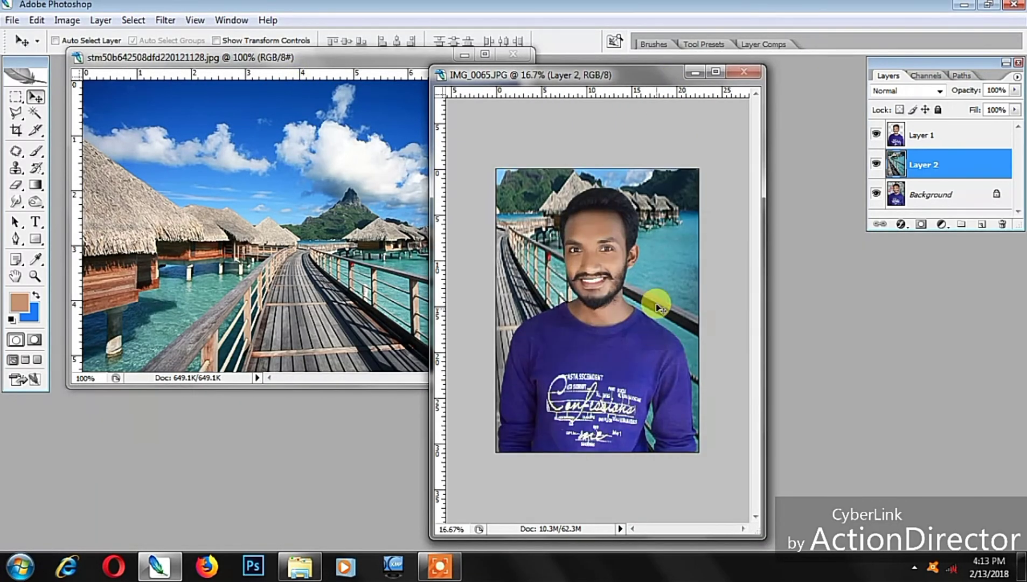
Step: Give Layer 1, the man's layer, a slight Brightness/Contrast adjustment
click(911, 141)
key(alt+i)
key(a)
key(c)
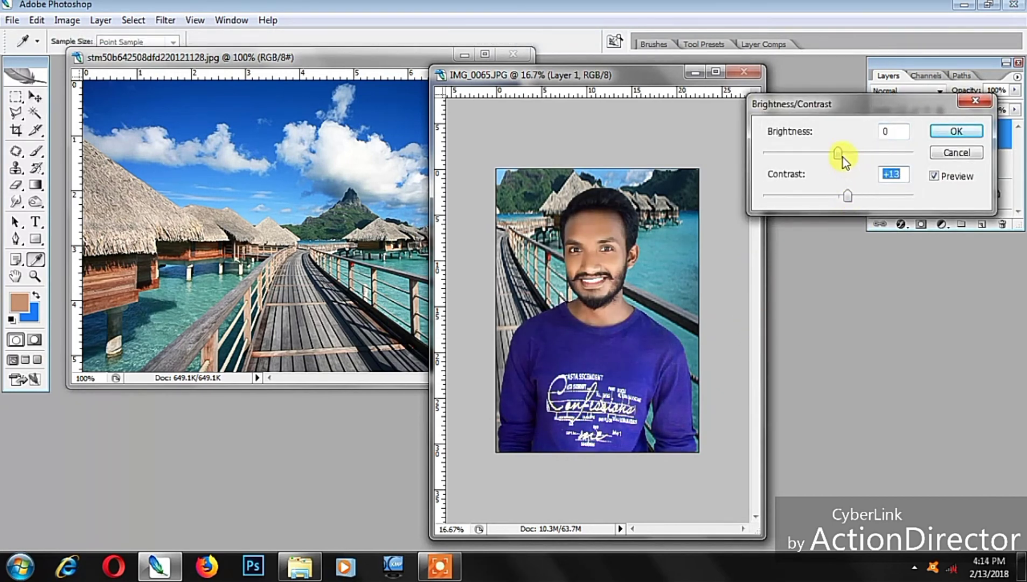
drag(838, 154, 844, 154)
key(Return)
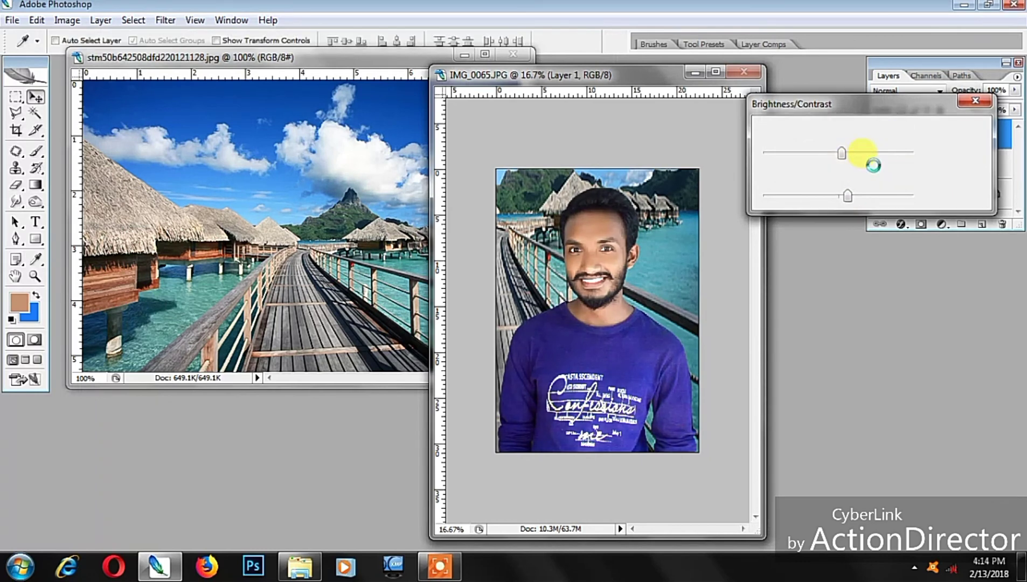
Step: Preview Layer 2 darkened to brightness -30 in Brightness/Contrast
click(963, 164)
key(alt+i)
key(a)
key(c)
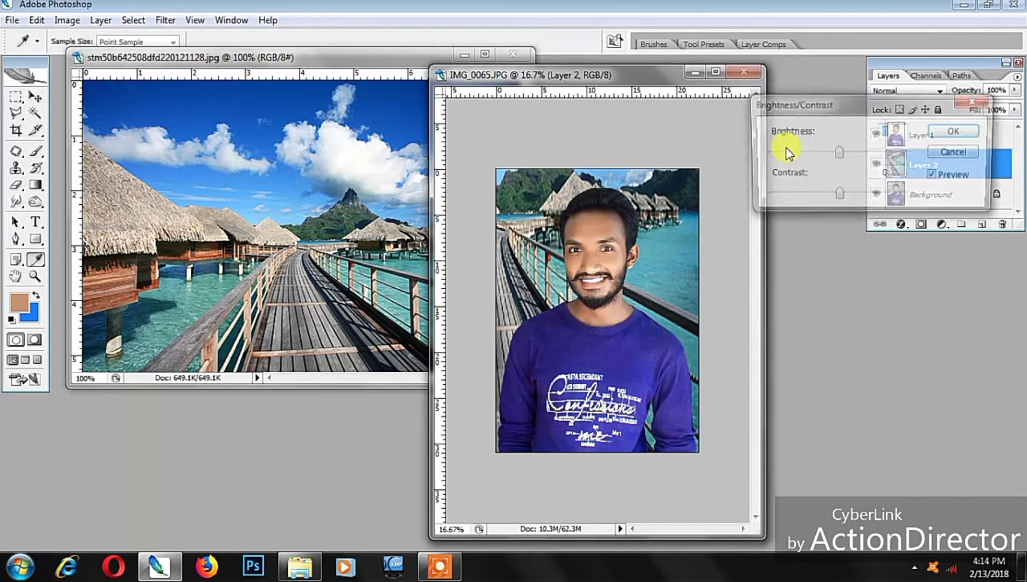
drag(833, 152, 816, 154)
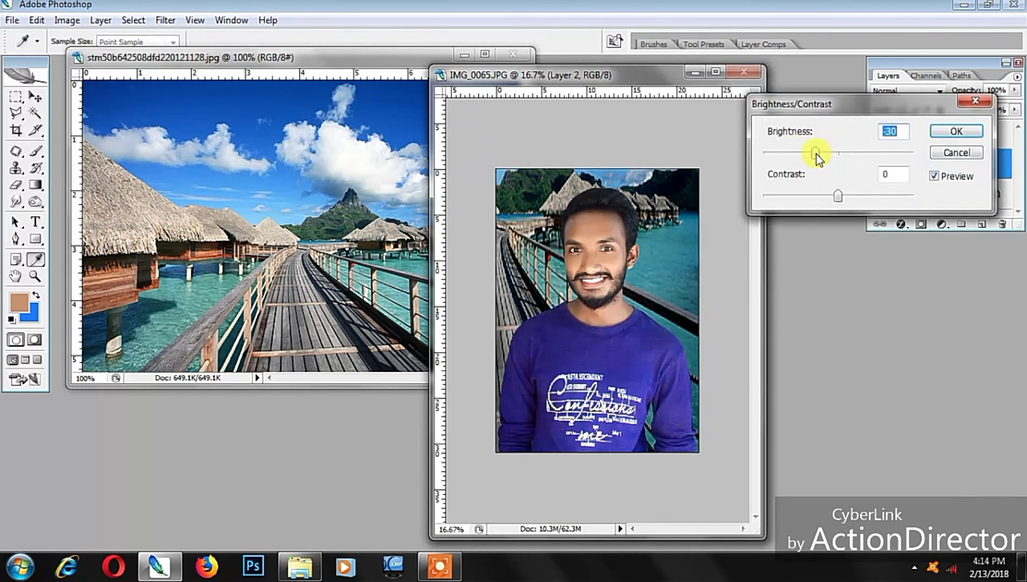